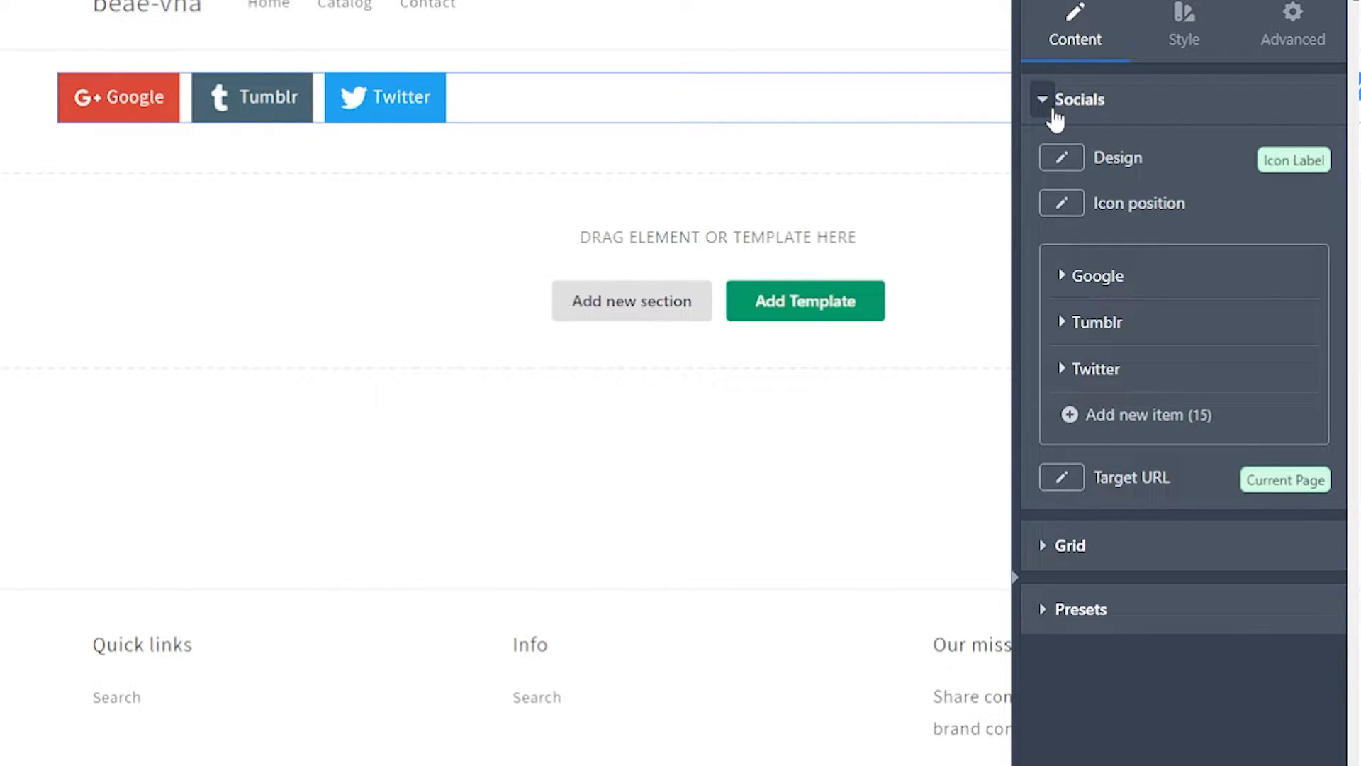
Try the Icon and Label designs on the social buttons, and return the design to Icon & Label.
{"action": "left_click", "coordinate": [1062, 160]}
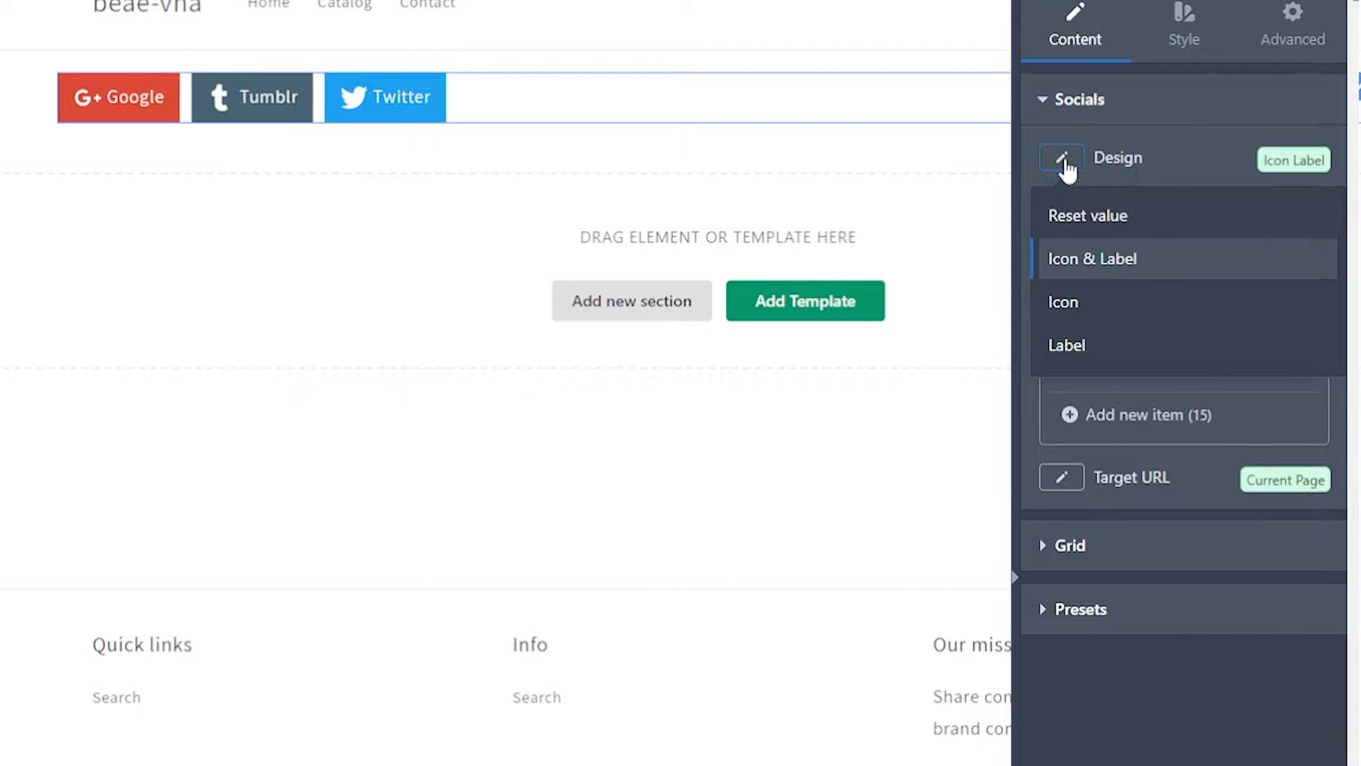
{"action": "left_click", "coordinate": [1124, 303]}
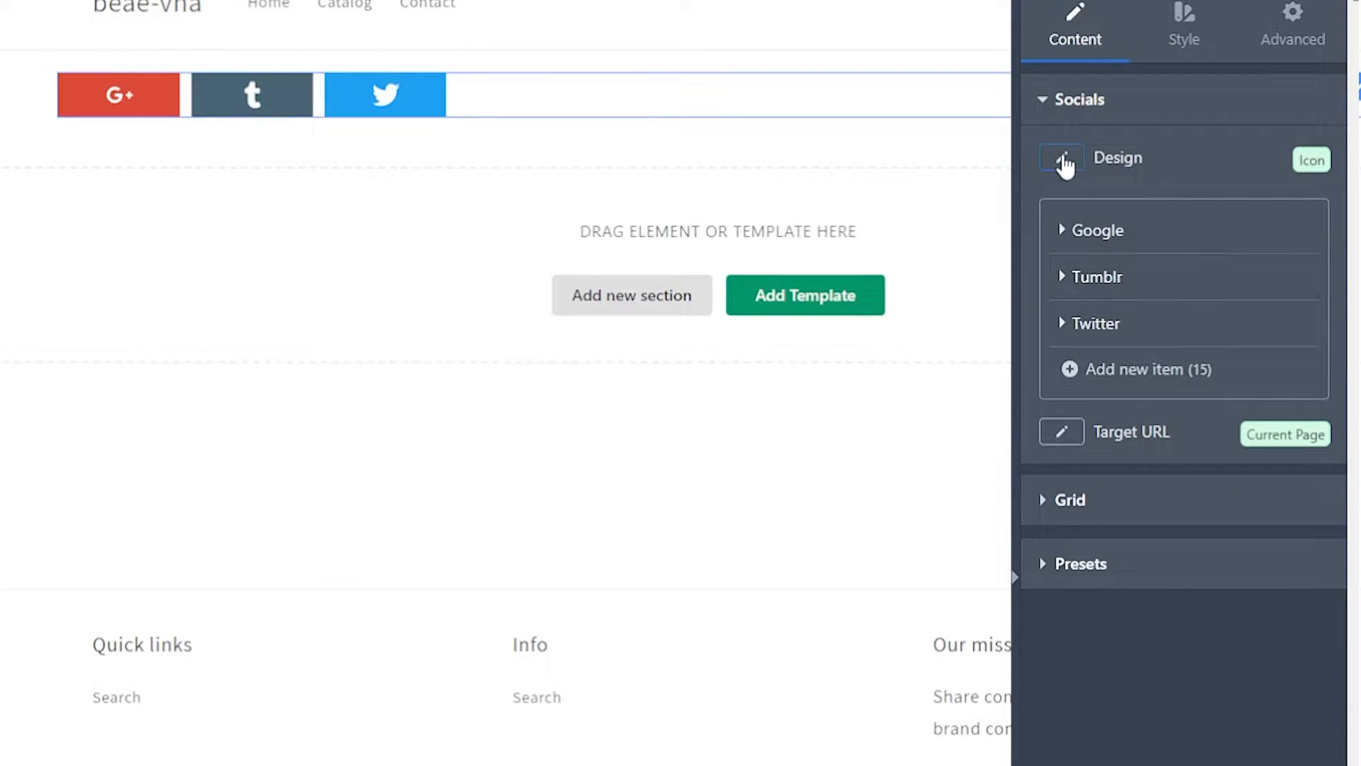
{"action": "left_click", "coordinate": [1061, 159]}
{"action": "left_click", "coordinate": [1102, 362]}
{"action": "left_click", "coordinate": [1062, 160]}
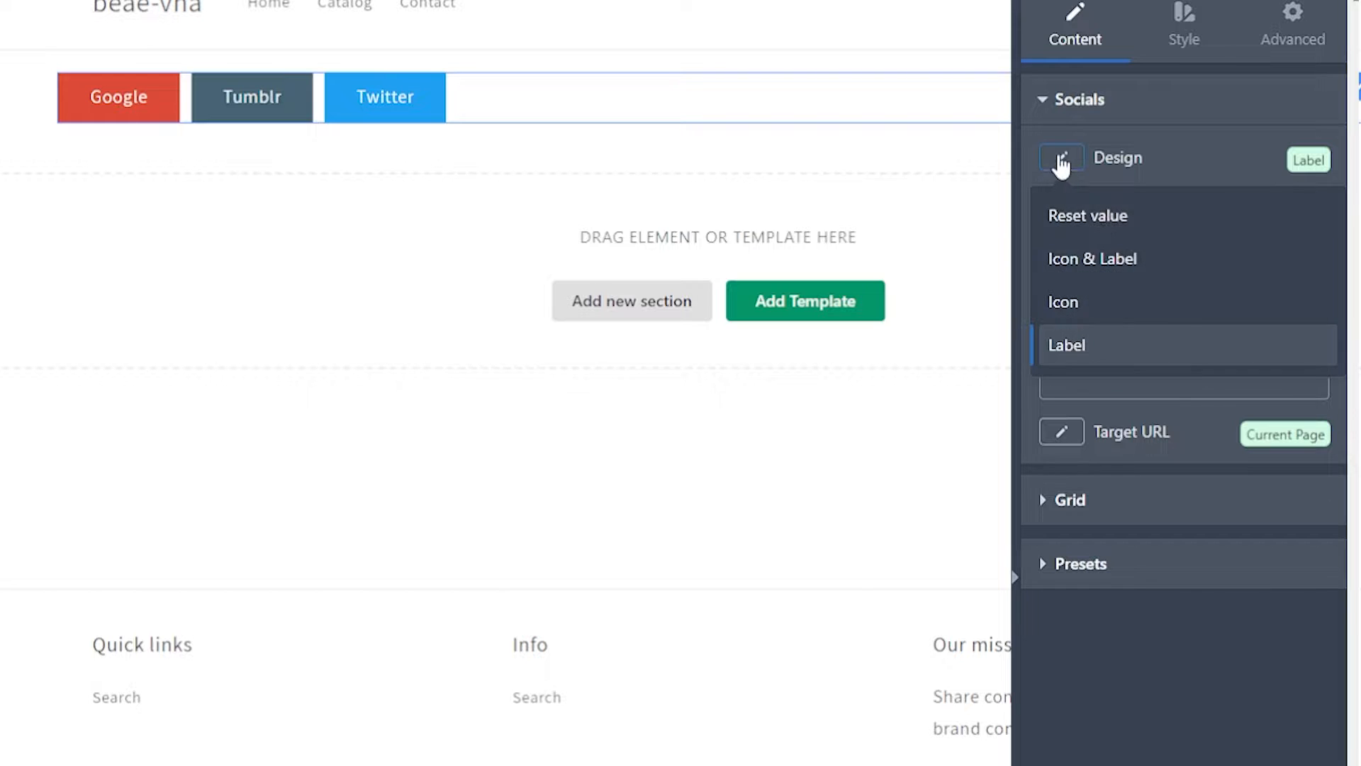
{"action": "left_click", "coordinate": [1137, 274]}
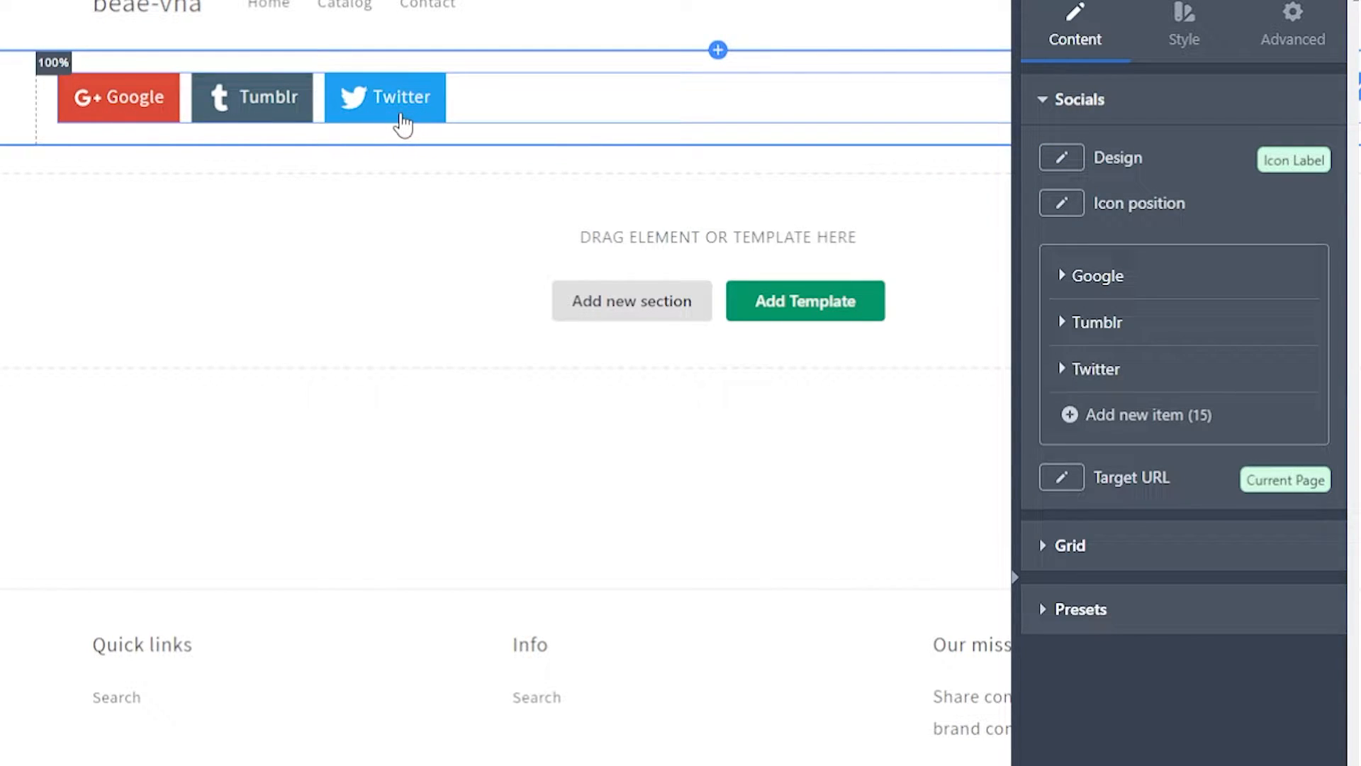
{"action": "left_click", "coordinate": [1062, 159]}
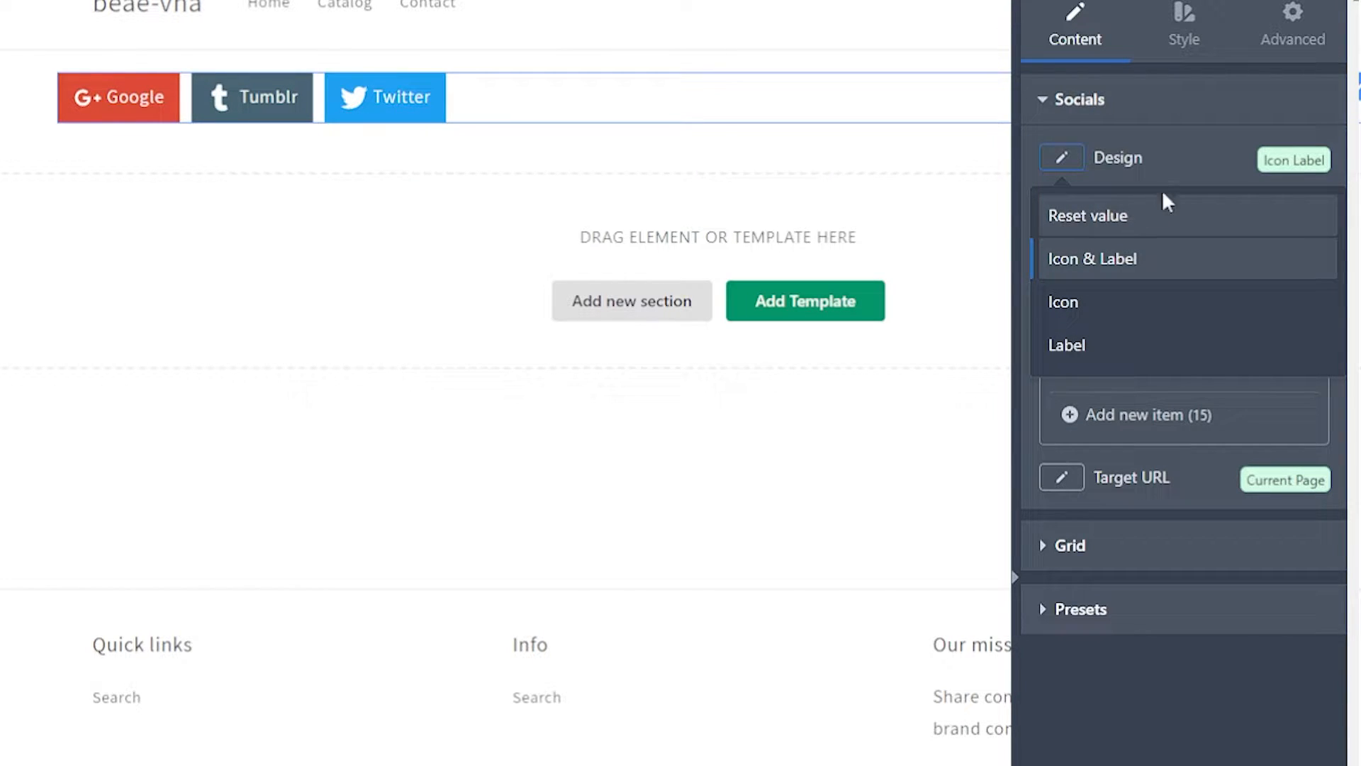
{"action": "left_click", "coordinate": [1176, 168]}
Try the right icon position on the social buttons, and set the icon position to Left.
{"action": "left_click", "coordinate": [1064, 210]}
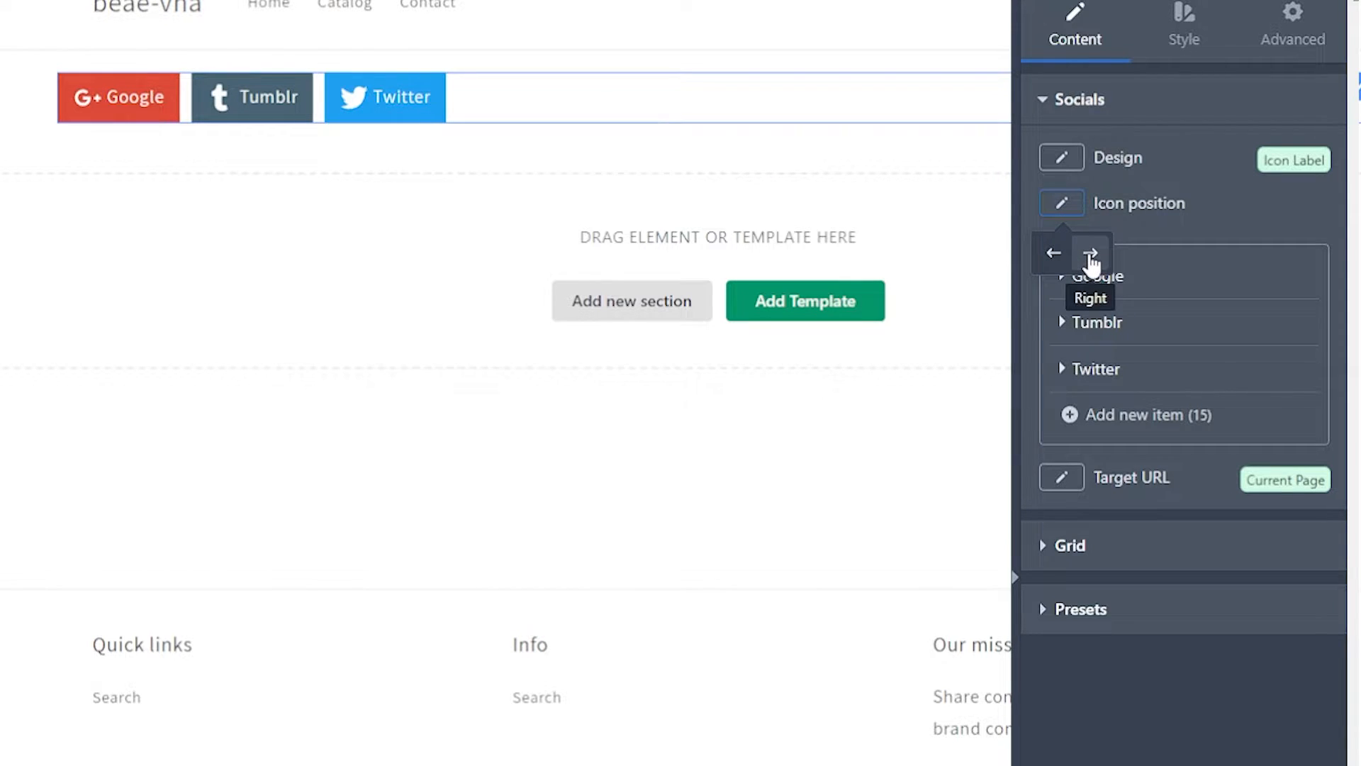
{"action": "left_click", "coordinate": [1091, 254]}
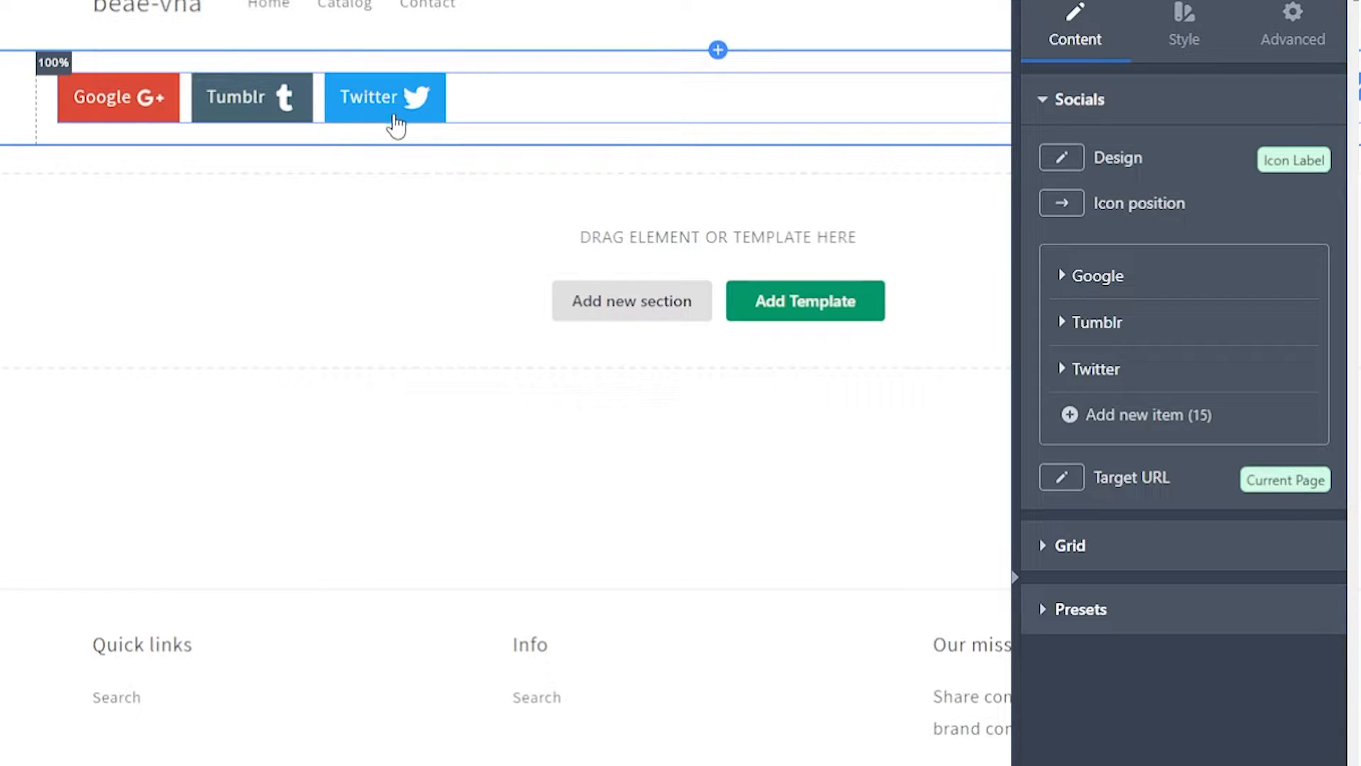
{"action": "left_click", "coordinate": [1063, 203]}
{"action": "left_click", "coordinate": [1053, 252]}
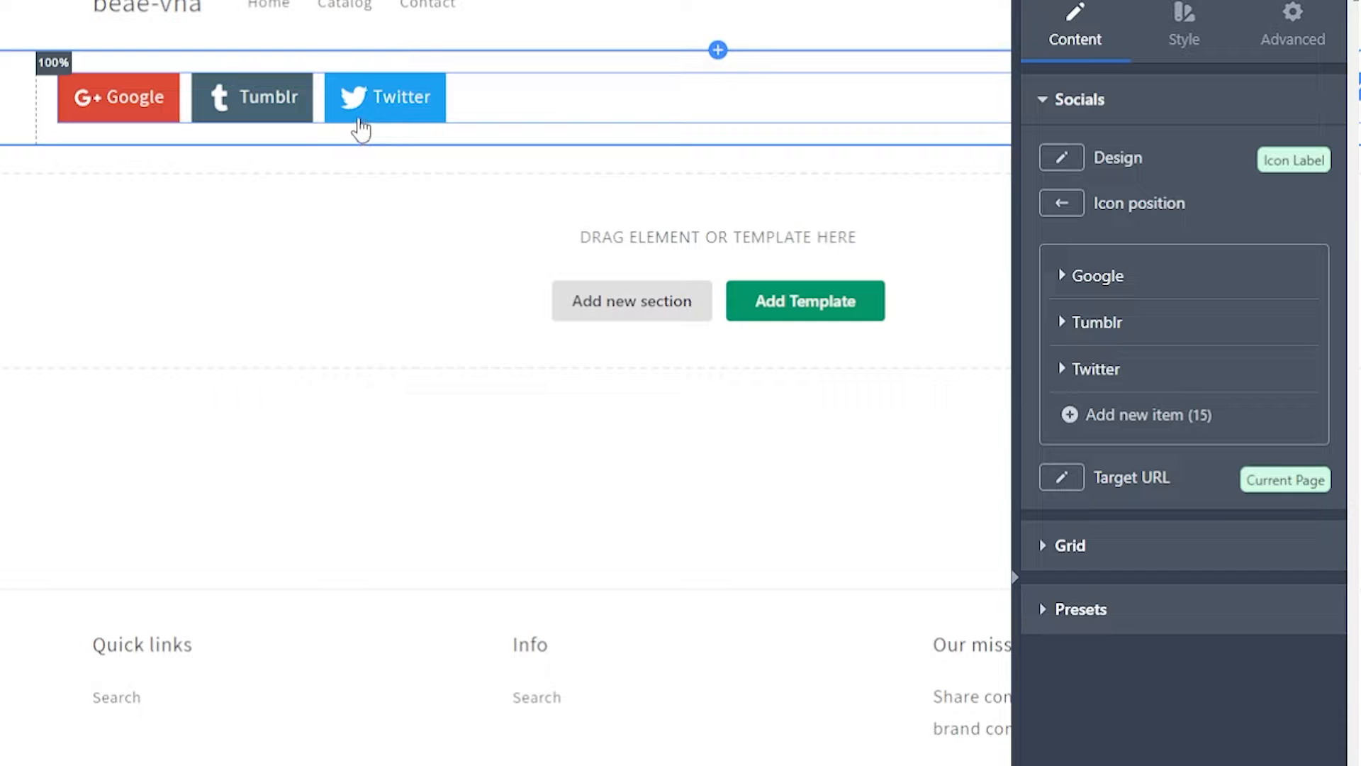
Change the social network of the first item, Google, to Pinterest.
{"action": "mouse_move", "coordinate": [1079, 287]}
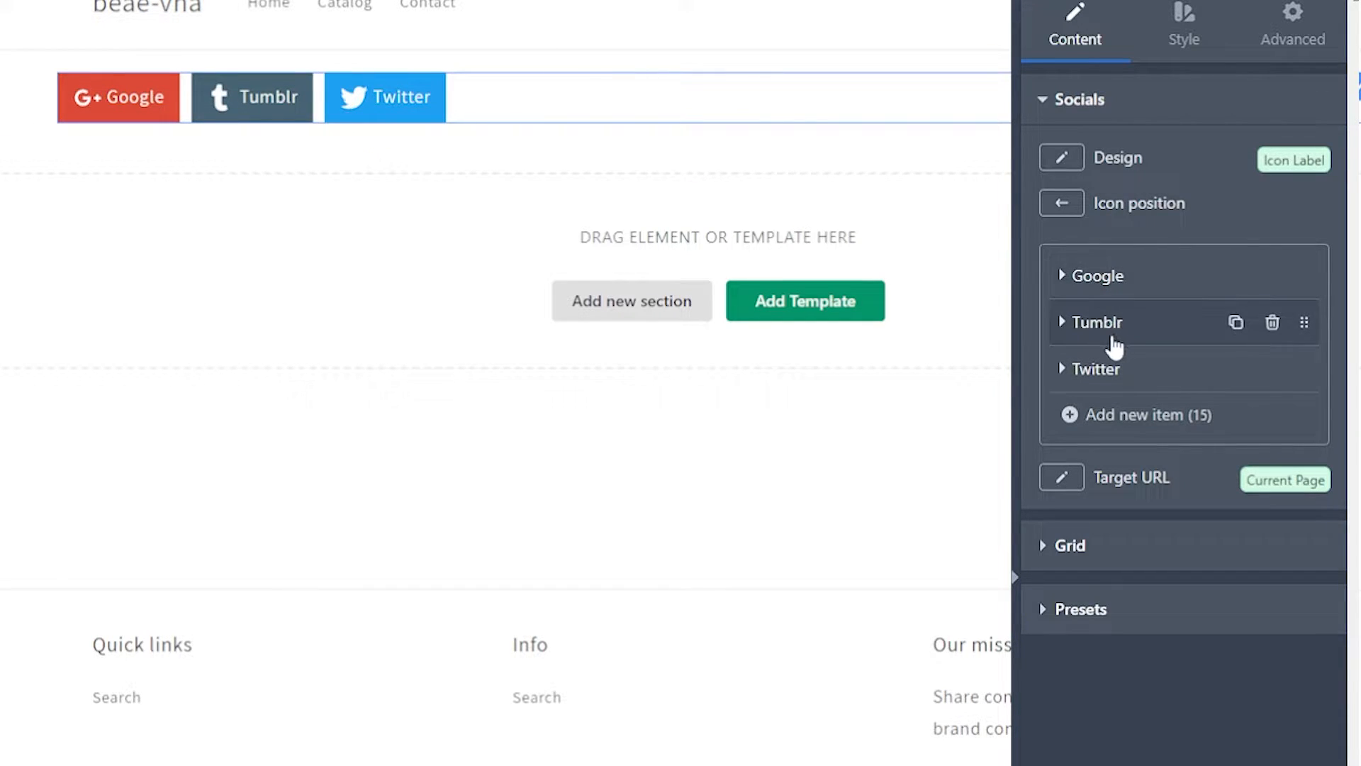
{"action": "left_click", "coordinate": [1084, 288]}
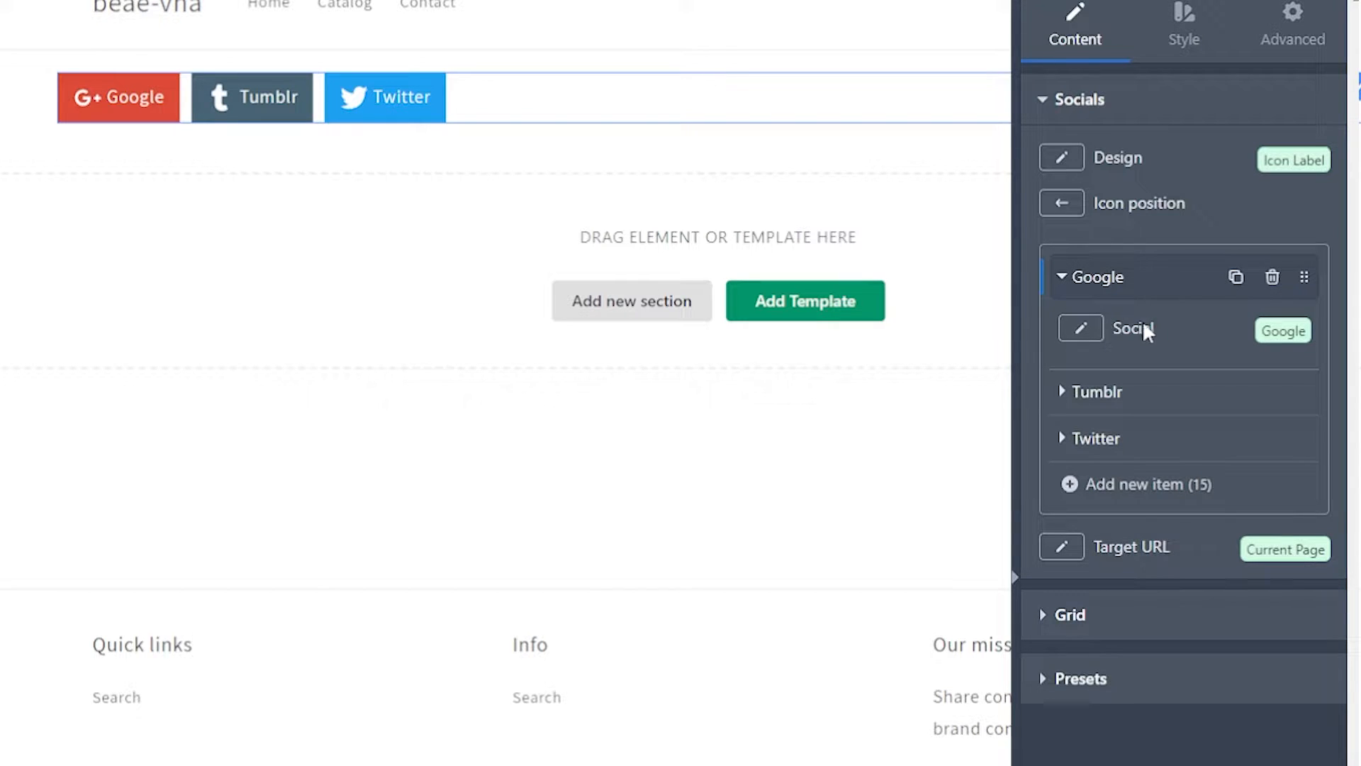
{"action": "left_click", "coordinate": [1082, 329]}
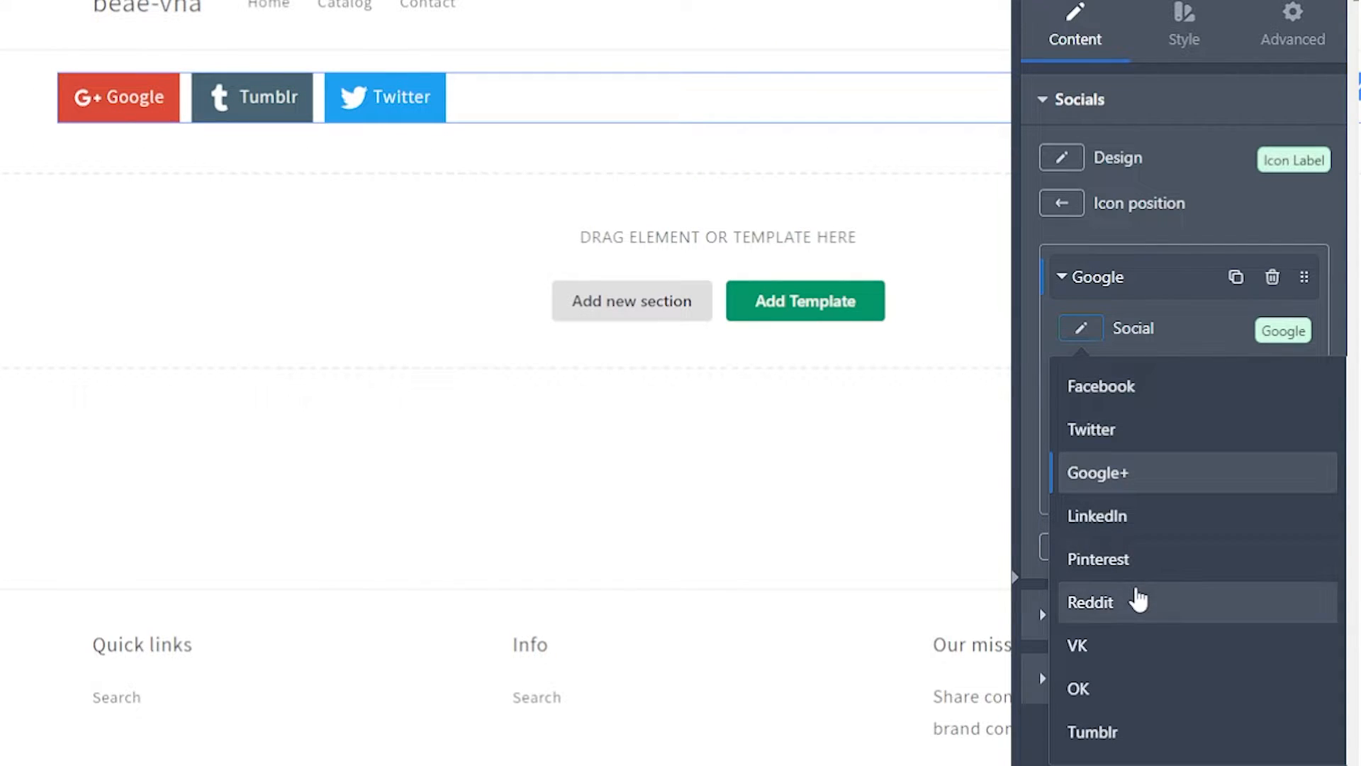
{"action": "left_click", "coordinate": [1142, 567]}
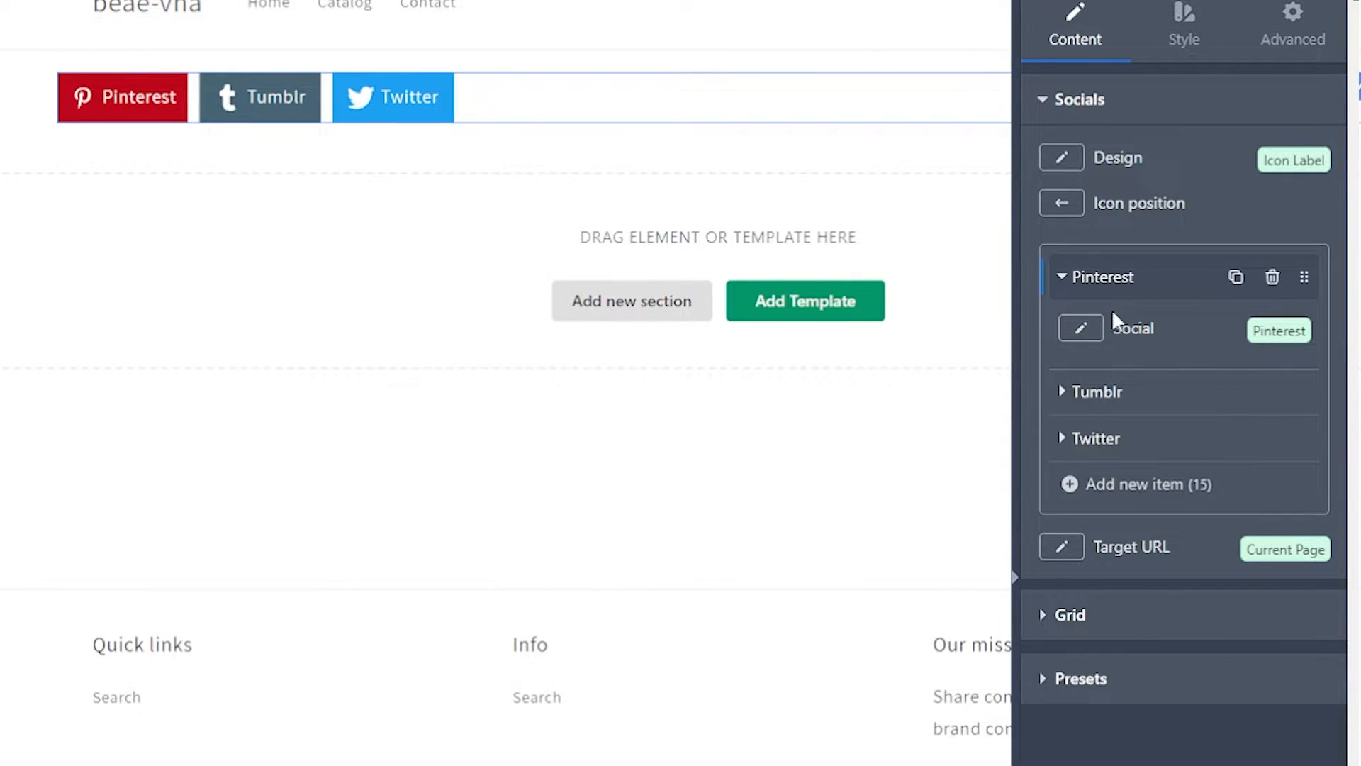
Change the social network of the first item to Tumblr and collapse its settings.
{"action": "left_click", "coordinate": [1102, 330]}
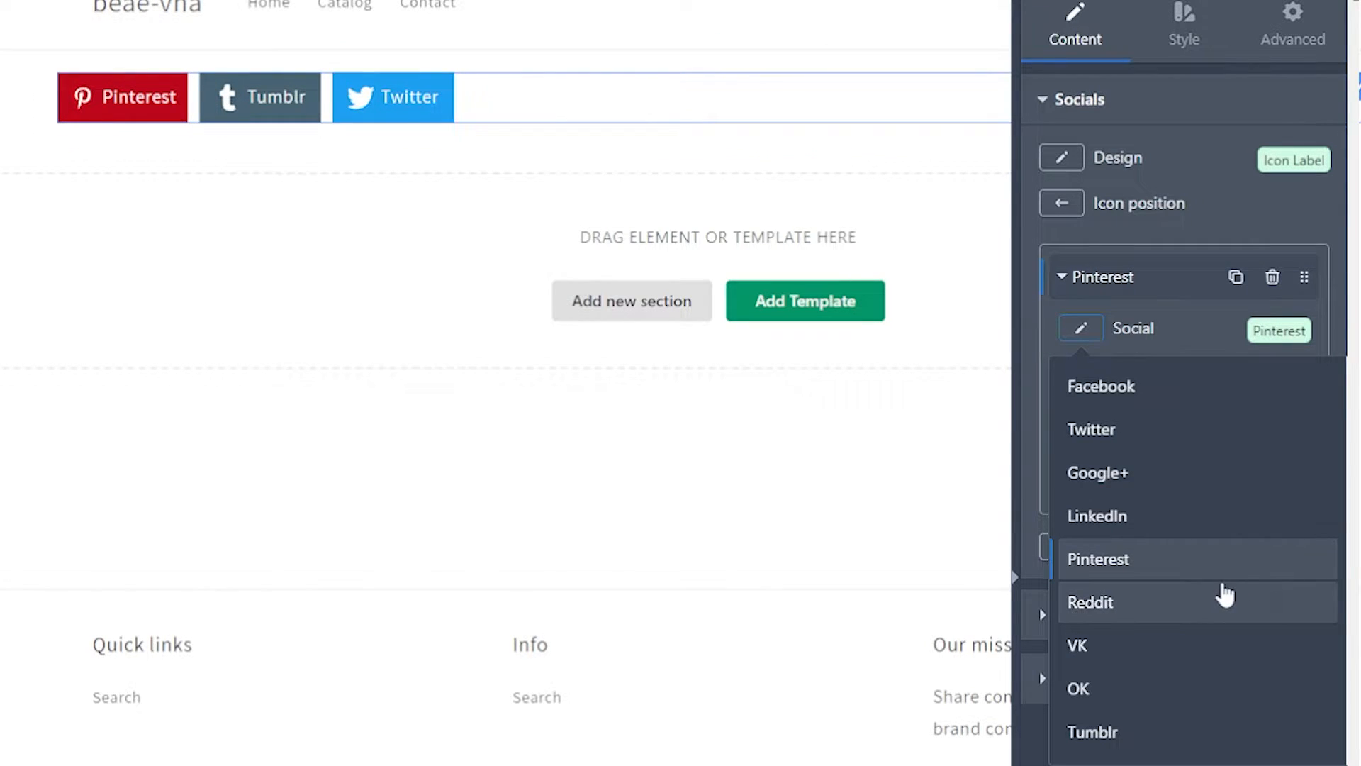
{"action": "scroll", "coordinate": [1225, 594], "scroll_direction": "down", "scroll_amount": 2}
{"action": "left_click", "coordinate": [1224, 608]}
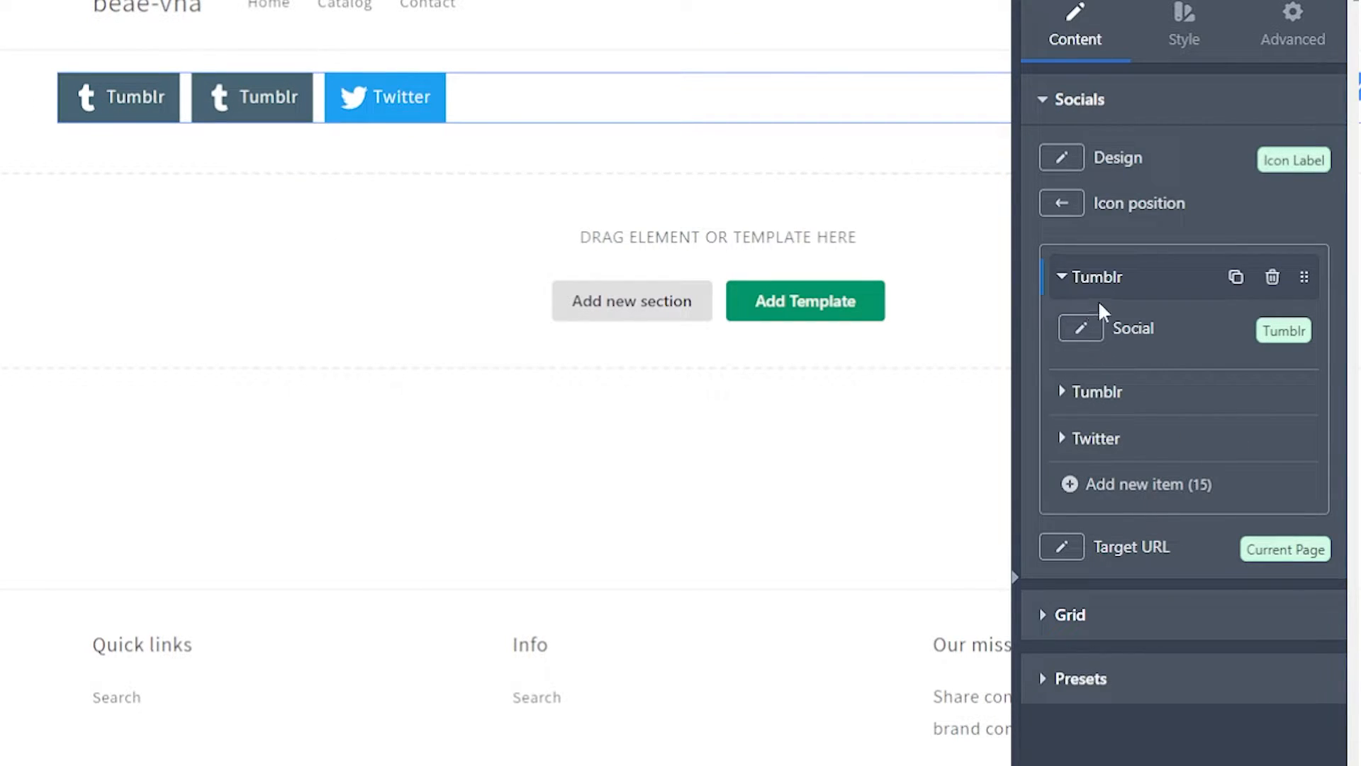
{"action": "left_click", "coordinate": [1069, 297]}
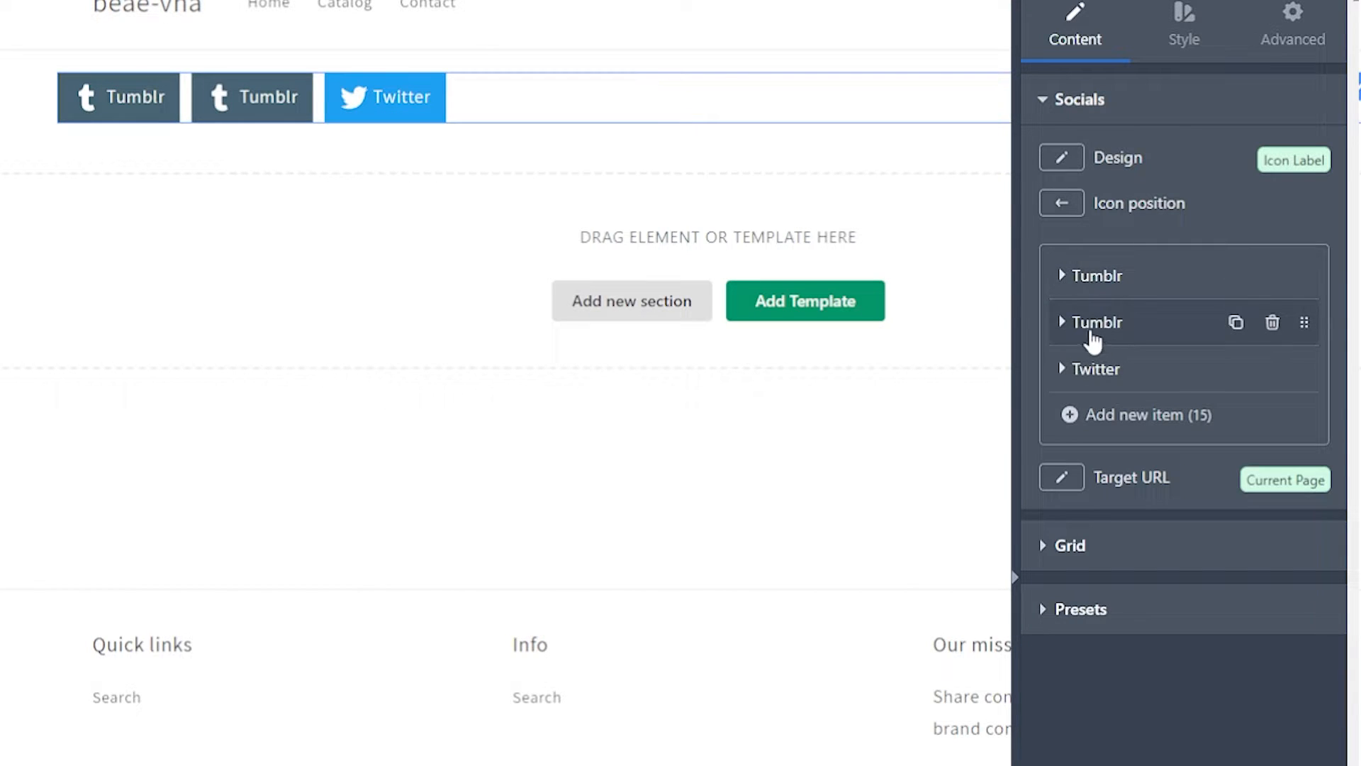
Change the social network of the second item, Tumblr, to Telegram.
{"action": "left_click", "coordinate": [1062, 324]}
{"action": "left_click", "coordinate": [1107, 371]}
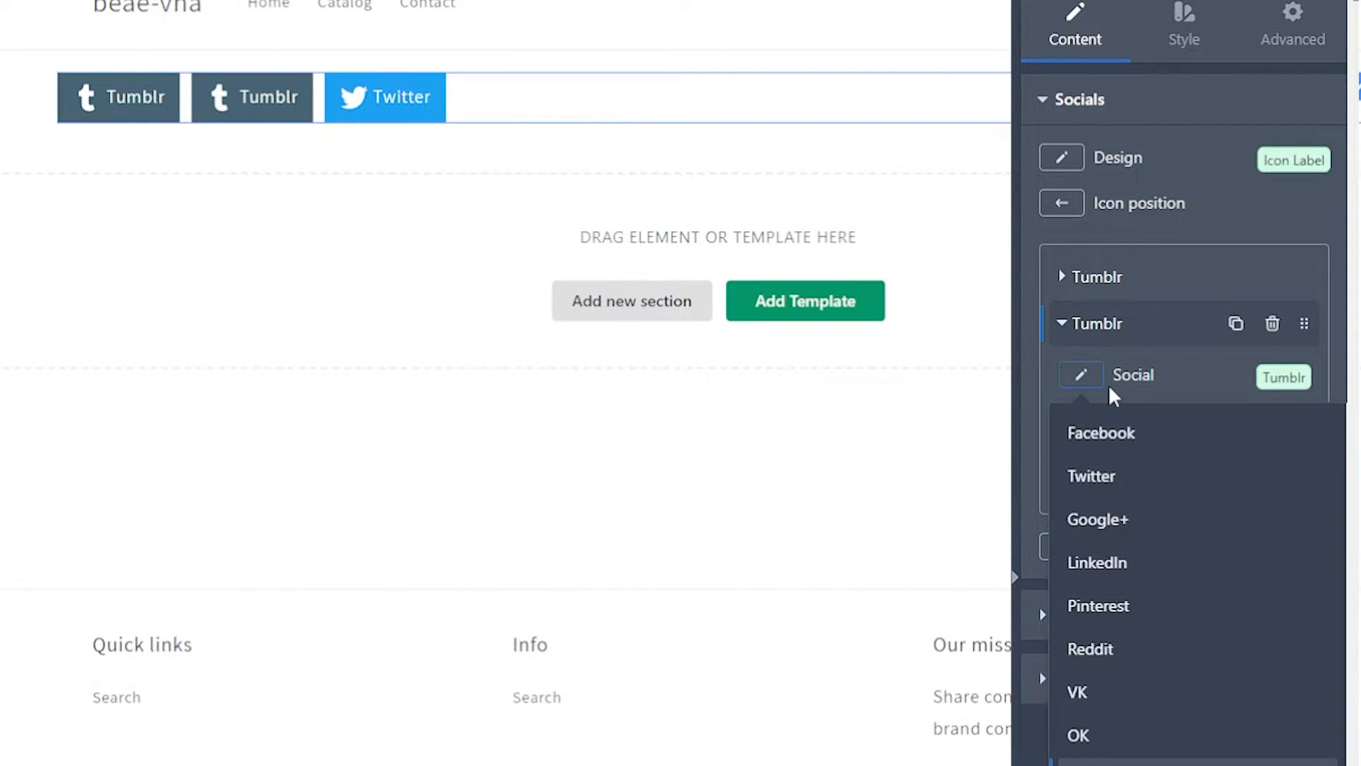
{"action": "scroll", "coordinate": [1129, 670], "scroll_direction": "down", "scroll_amount": 3}
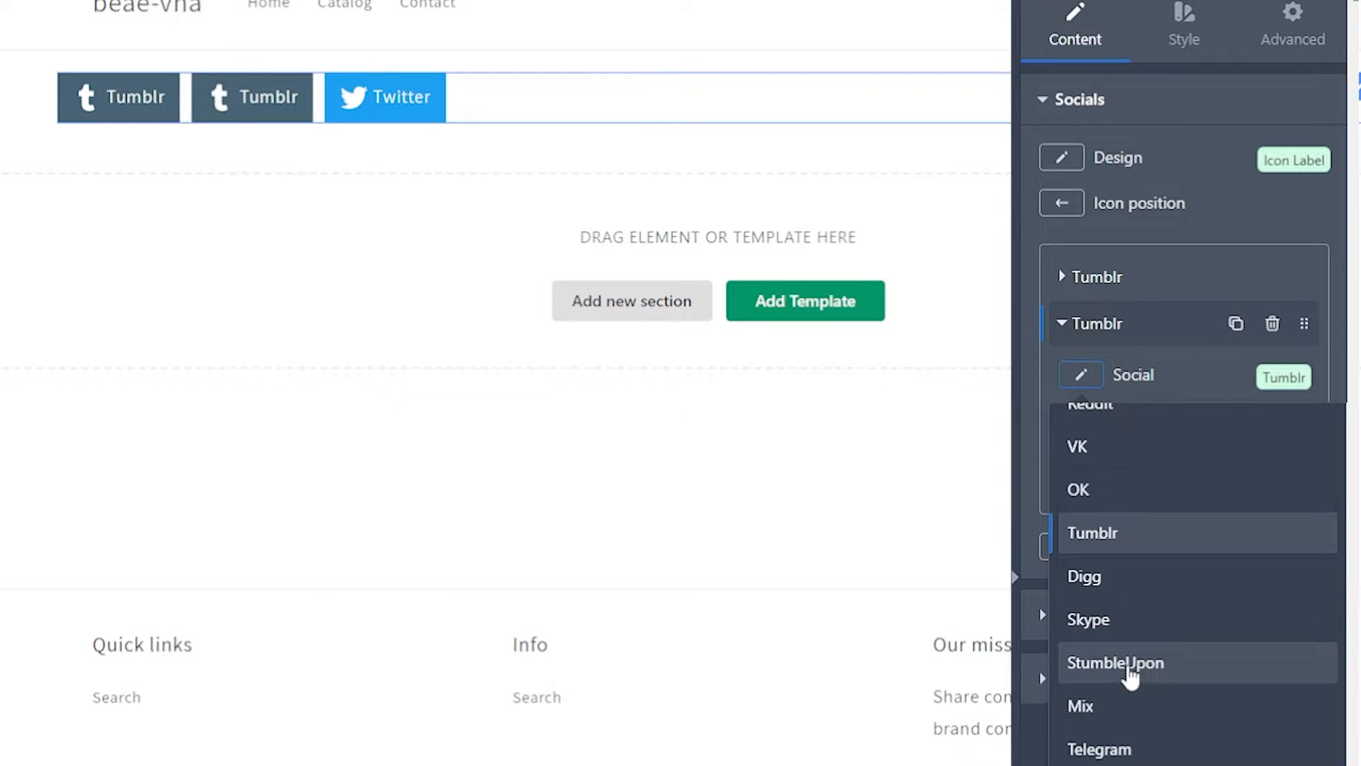
{"action": "scroll", "coordinate": [1129, 677], "scroll_direction": "down", "scroll_amount": 3}
{"action": "left_click", "coordinate": [1128, 569]}
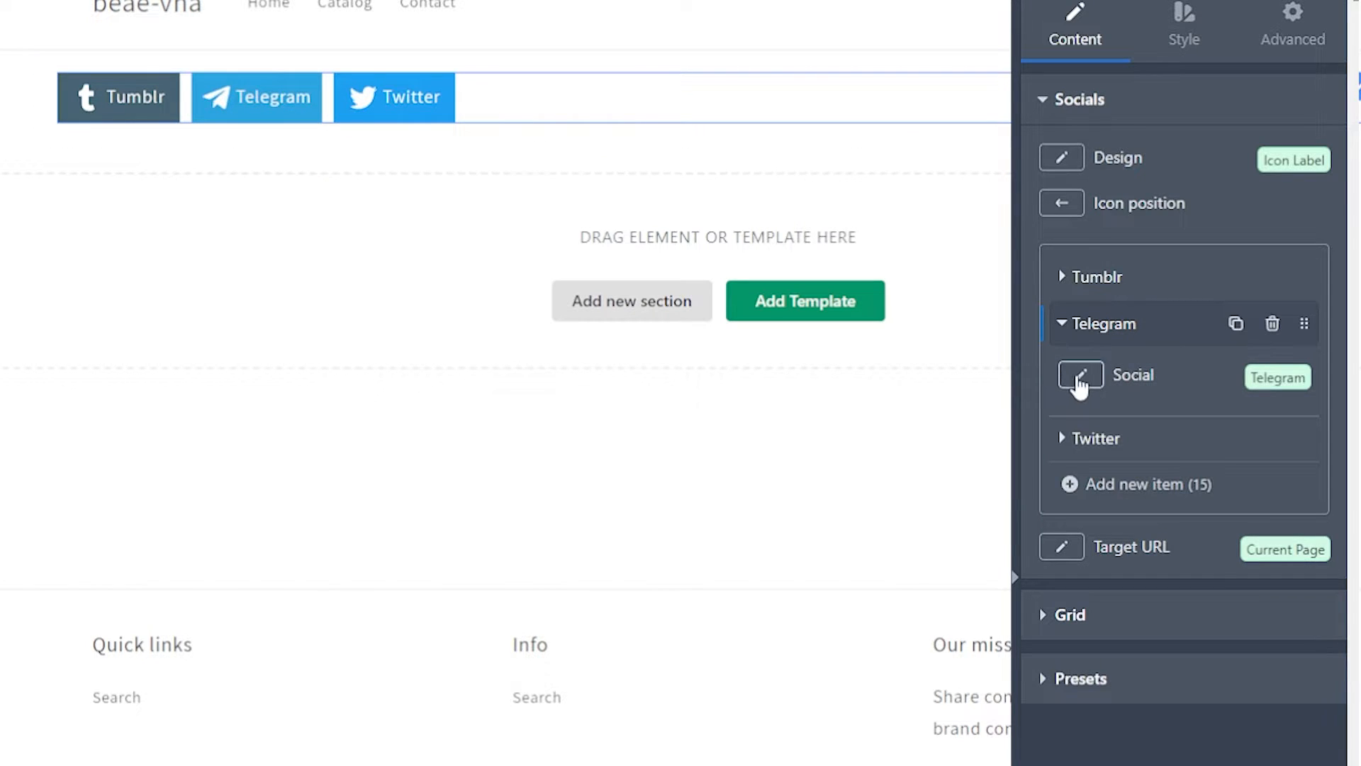
Switch the second social item to Custom and look through its custom label, link sharing and icon settings.
{"action": "left_click", "coordinate": [1081, 375]}
{"action": "scroll", "coordinate": [1179, 649], "scroll_direction": "down", "scroll_amount": 1}
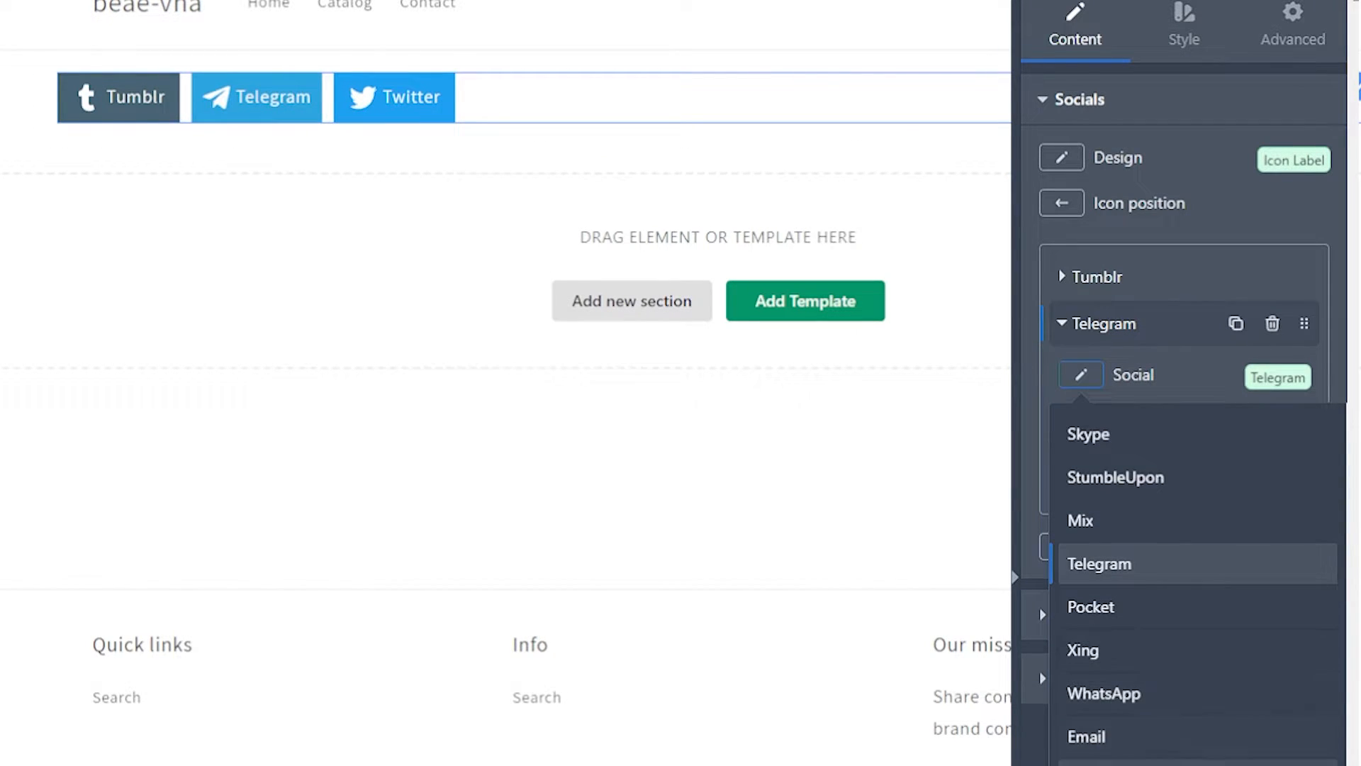
{"action": "left_click", "coordinate": [1180, 761]}
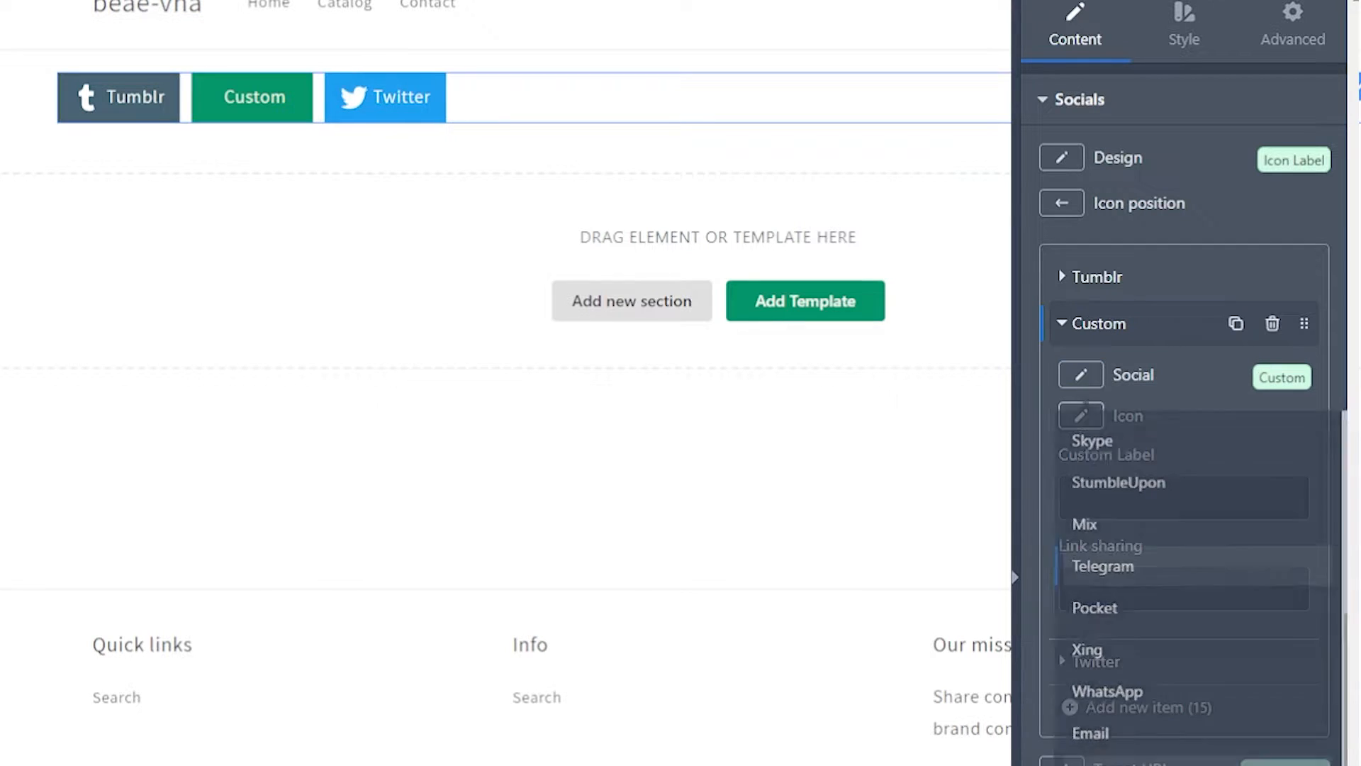
{"action": "left_click", "coordinate": [1148, 504]}
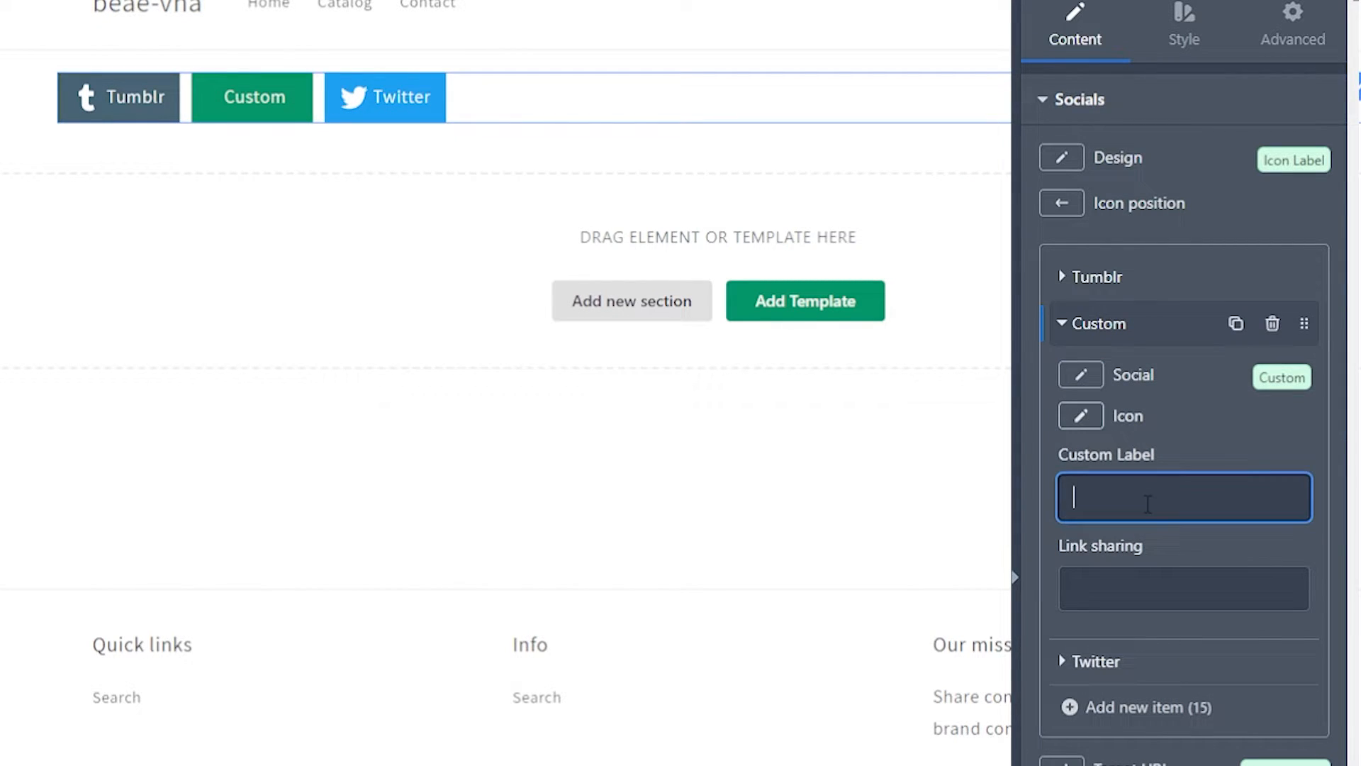
{"action": "left_click", "coordinate": [1133, 590]}
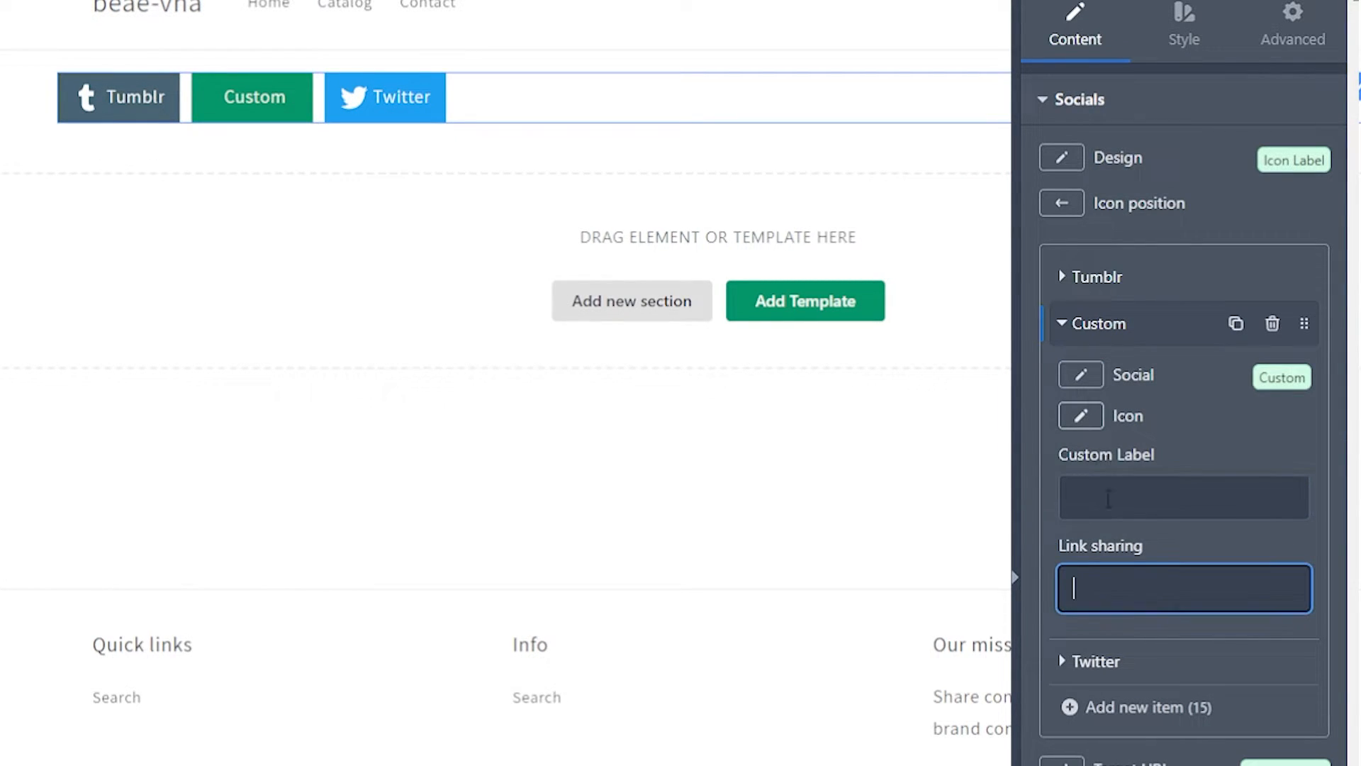
{"action": "left_click", "coordinate": [1069, 415]}
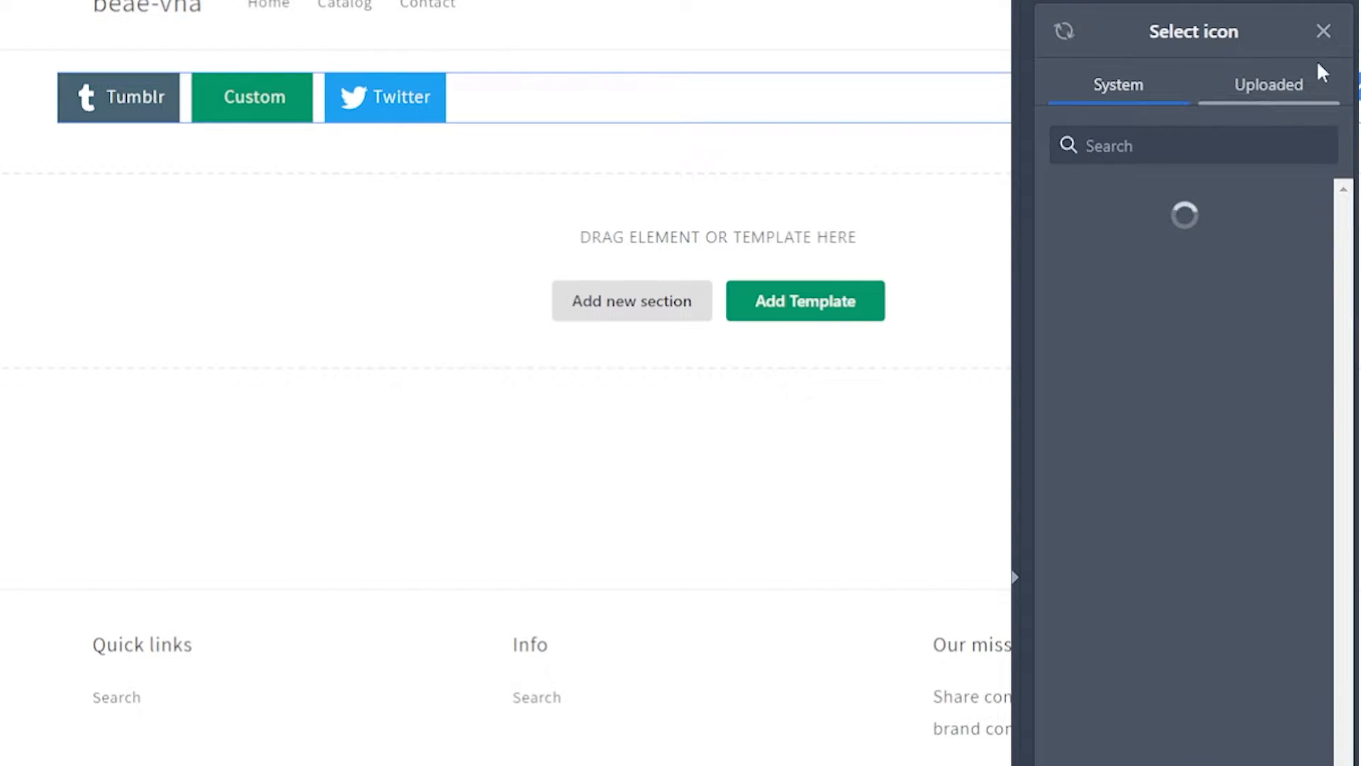
{"action": "left_click", "coordinate": [1323, 31]}
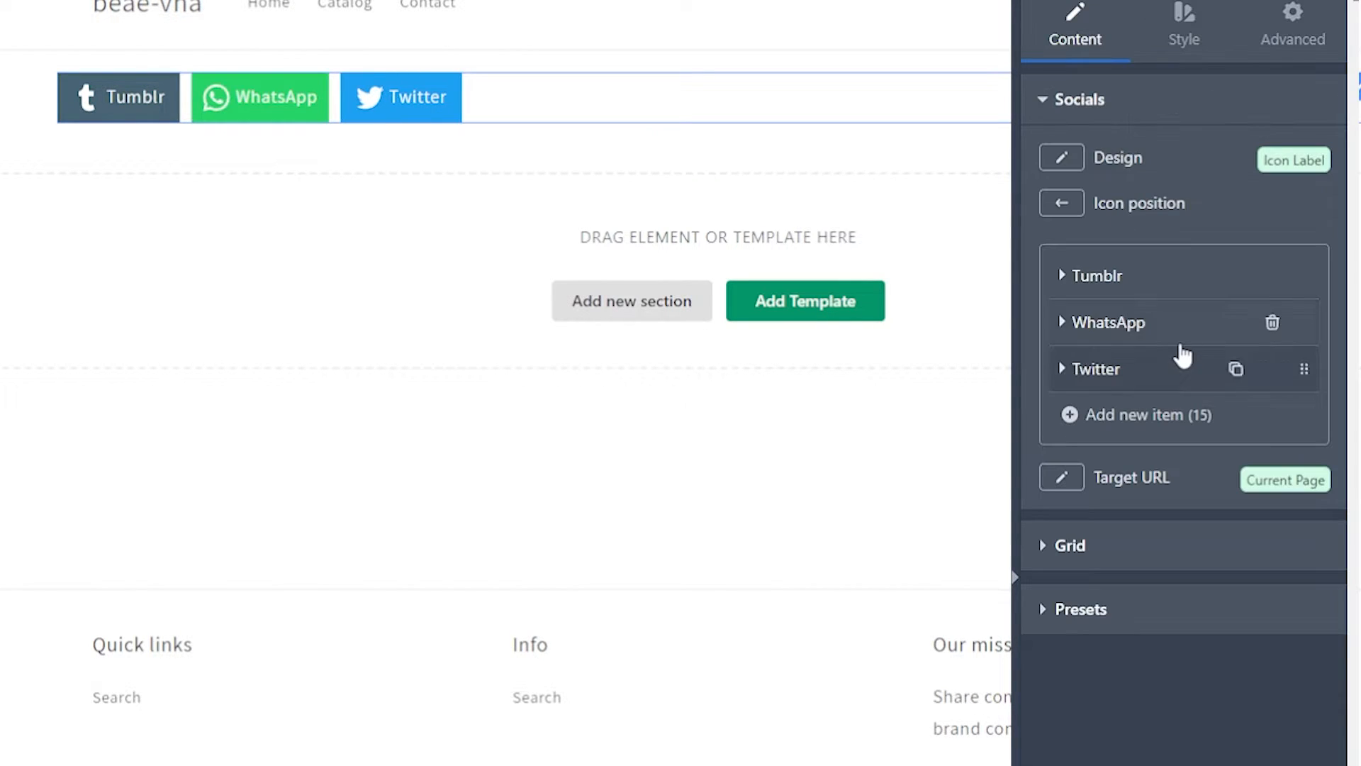
Add a fourth social item after Twitter and set its social network to Xing.
{"action": "left_click", "coordinate": [1071, 424]}
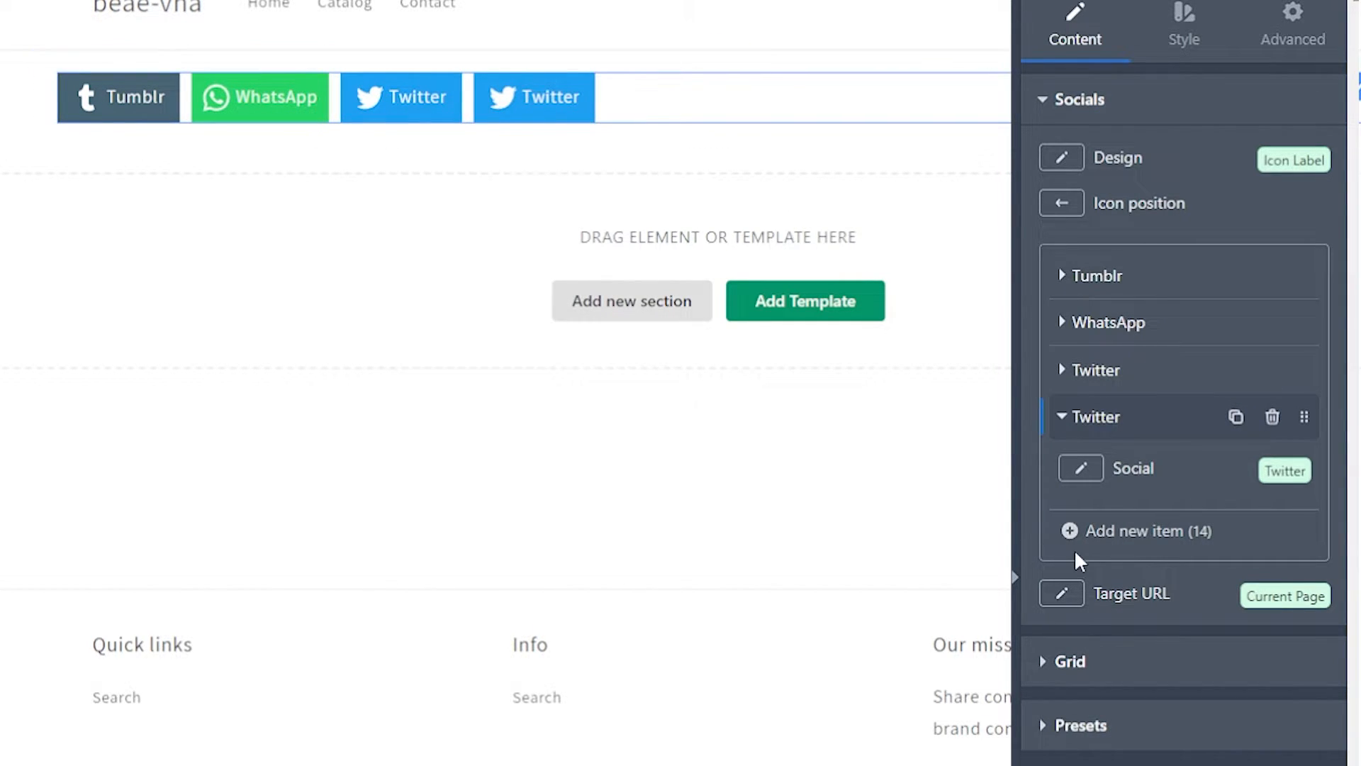
{"action": "left_click", "coordinate": [1082, 470]}
{"action": "scroll", "coordinate": [1092, 673], "scroll_direction": "down", "scroll_amount": 5}
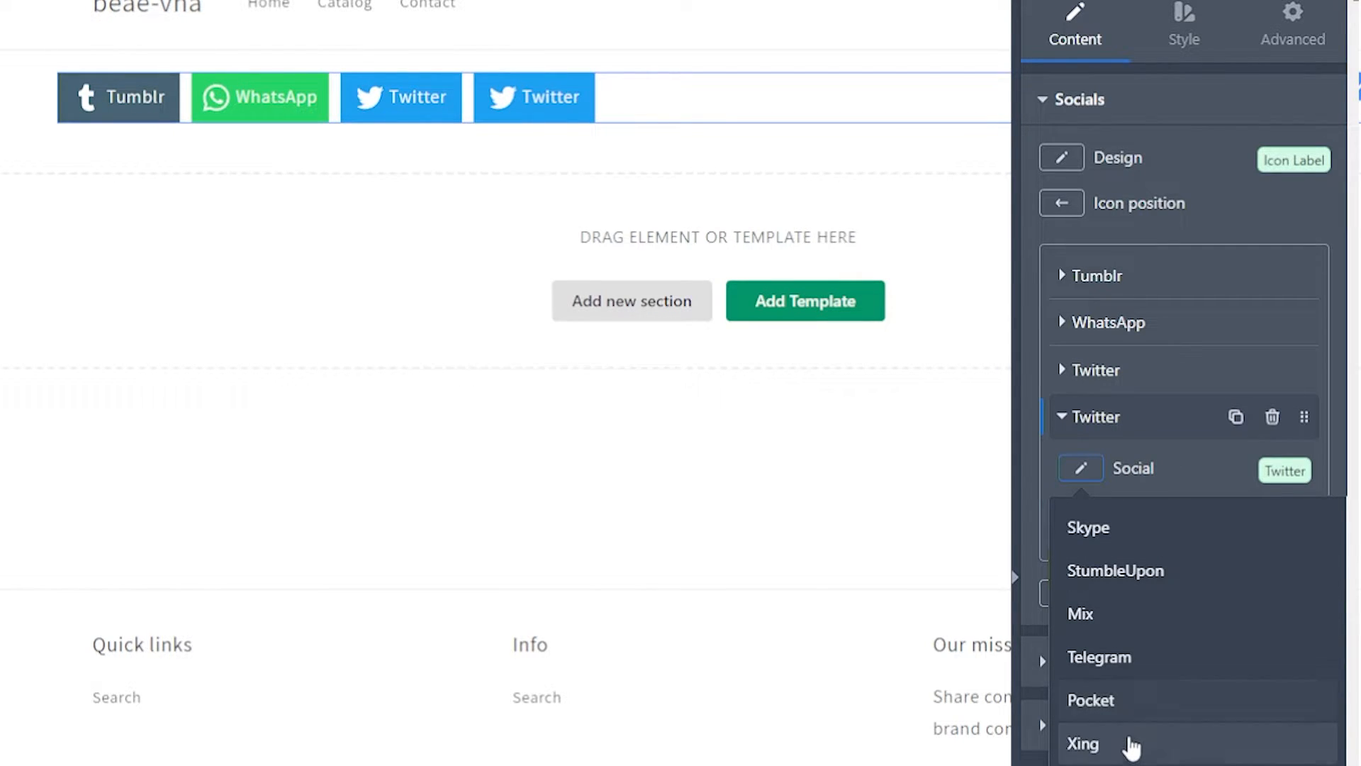
{"action": "left_click", "coordinate": [1027, 466]}
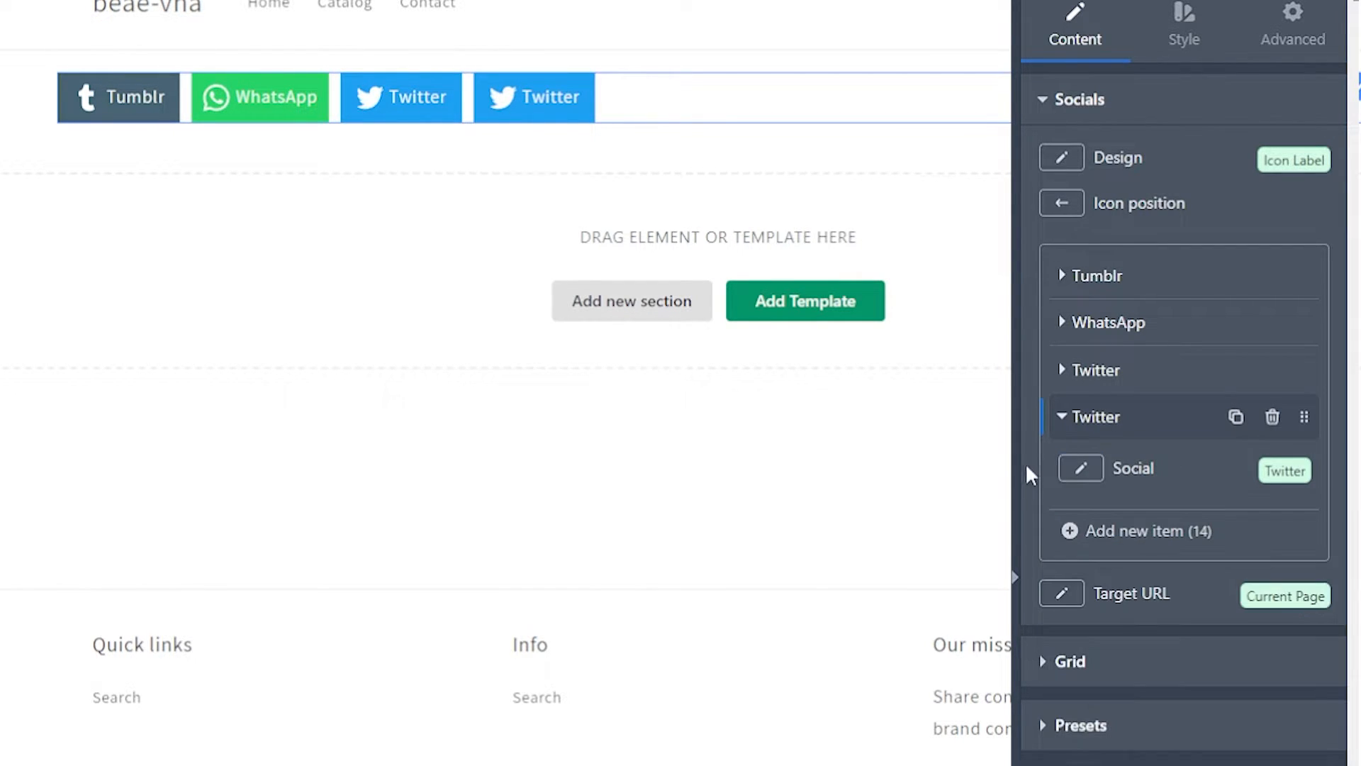
{"action": "left_click", "coordinate": [1085, 476]}
{"action": "scroll", "coordinate": [1153, 629], "scroll_direction": "down", "scroll_amount": 5}
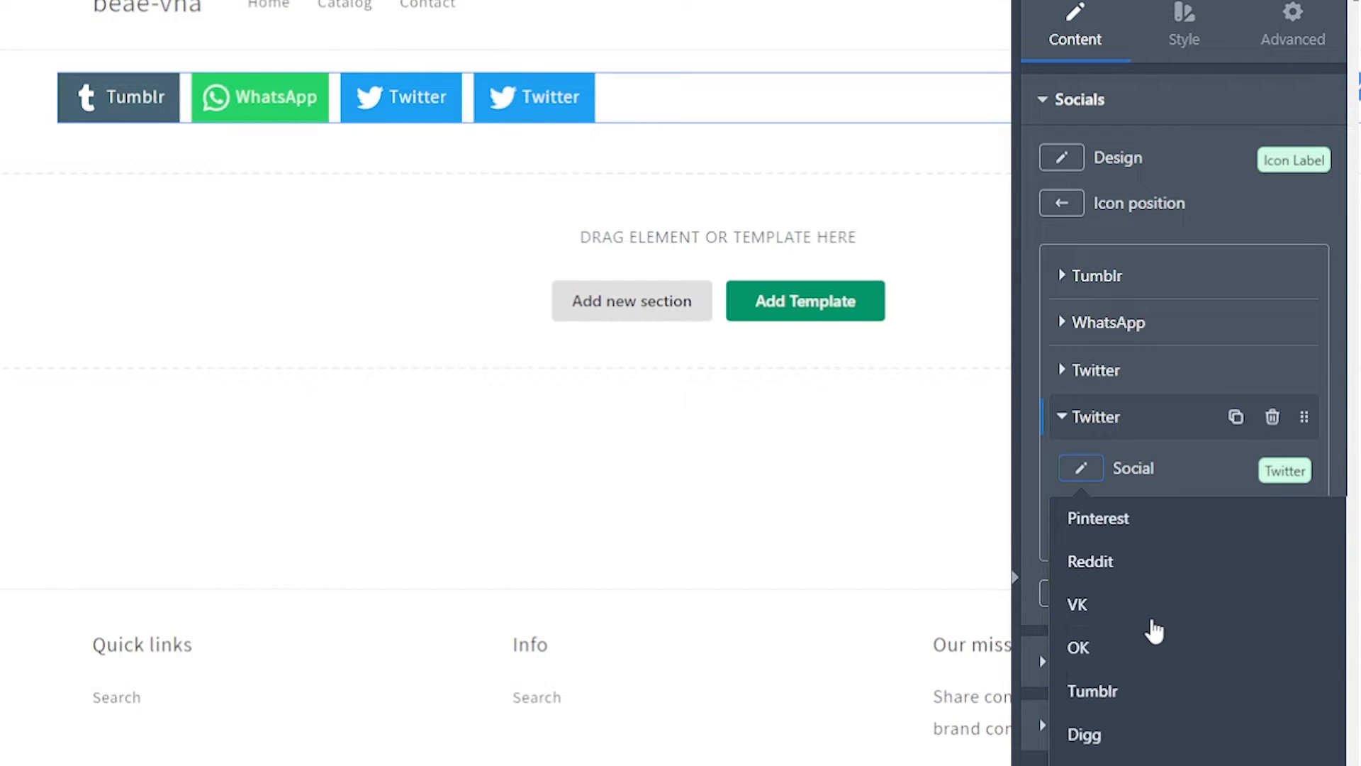
{"action": "scroll", "coordinate": [1143, 700], "scroll_direction": "up", "scroll_amount": 1}
{"action": "scroll", "coordinate": [1140, 731], "scroll_direction": "down", "scroll_amount": 3}
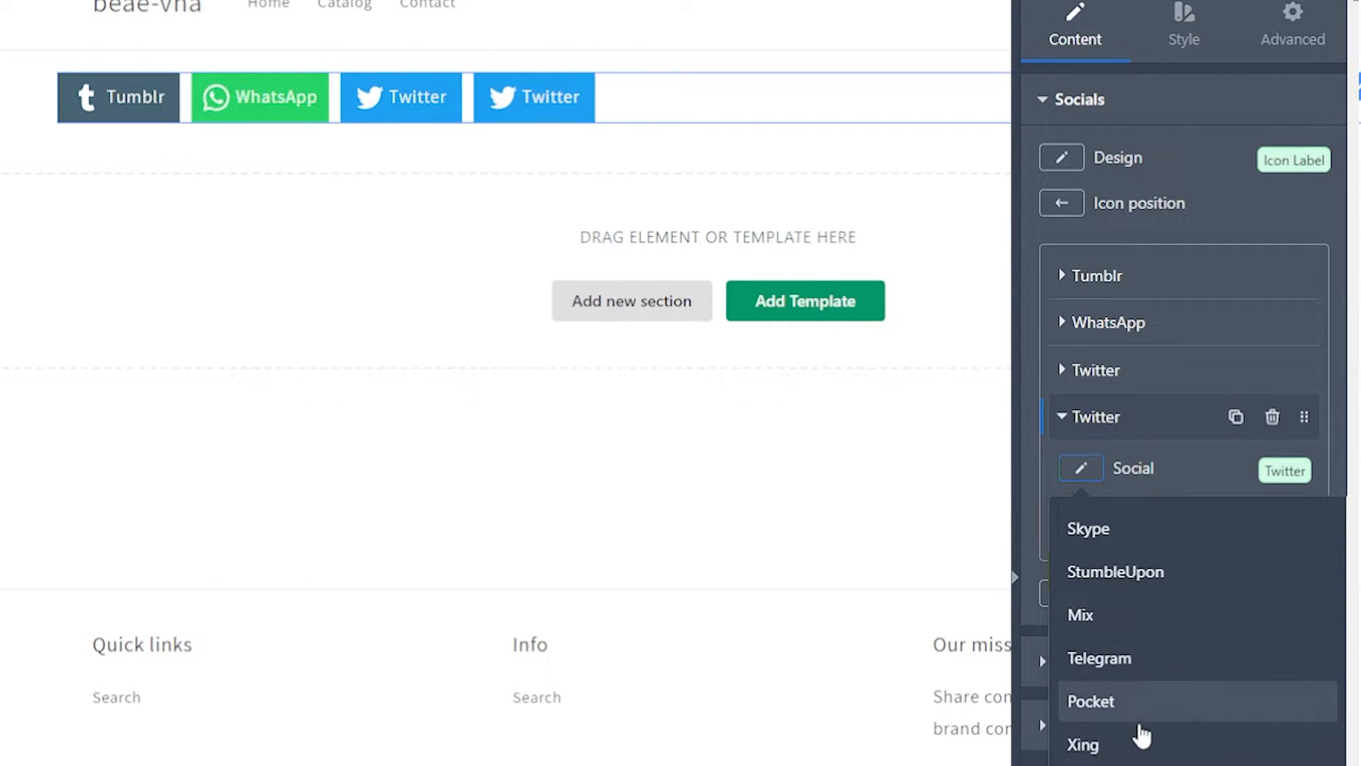
{"action": "left_click", "coordinate": [1131, 742]}
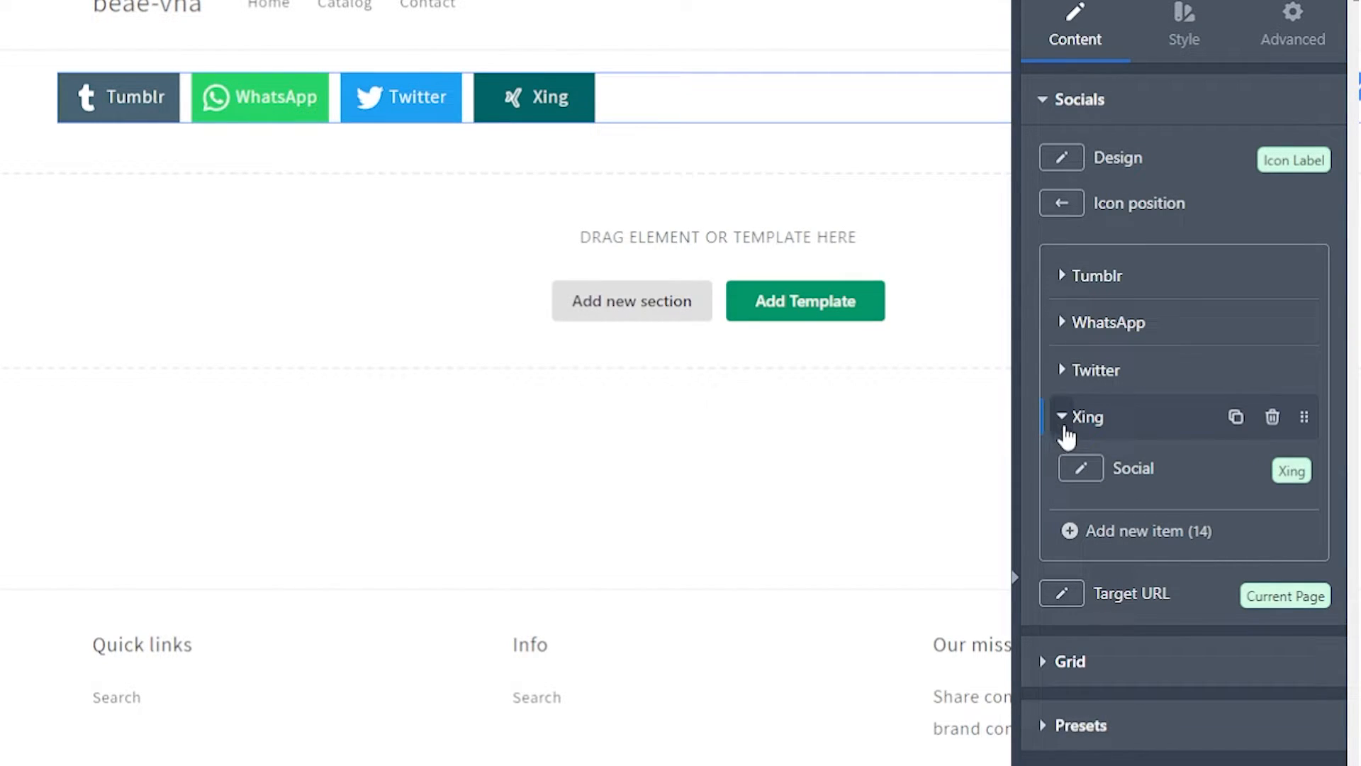
{"action": "left_click", "coordinate": [1062, 424]}
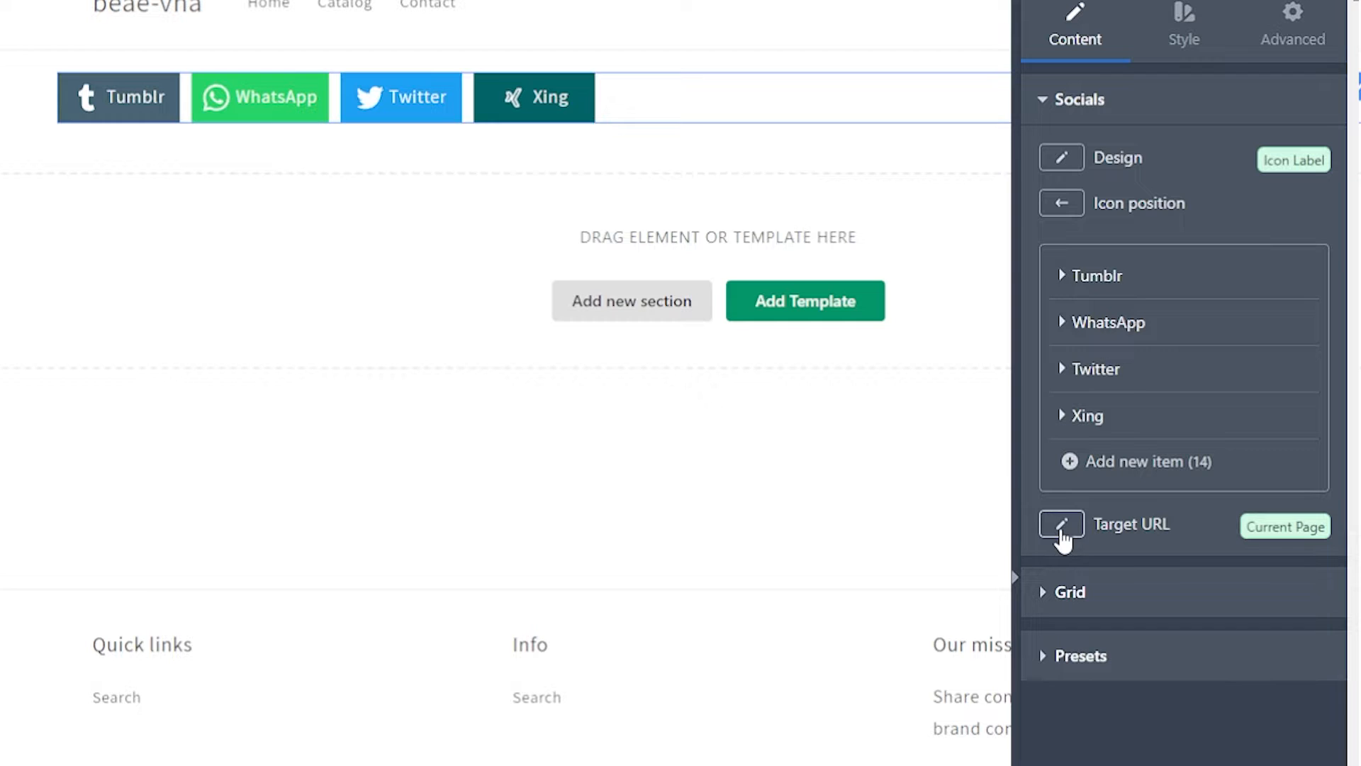
Check the available Target URL options for the social buttons.
{"action": "left_click", "coordinate": [1063, 528]}
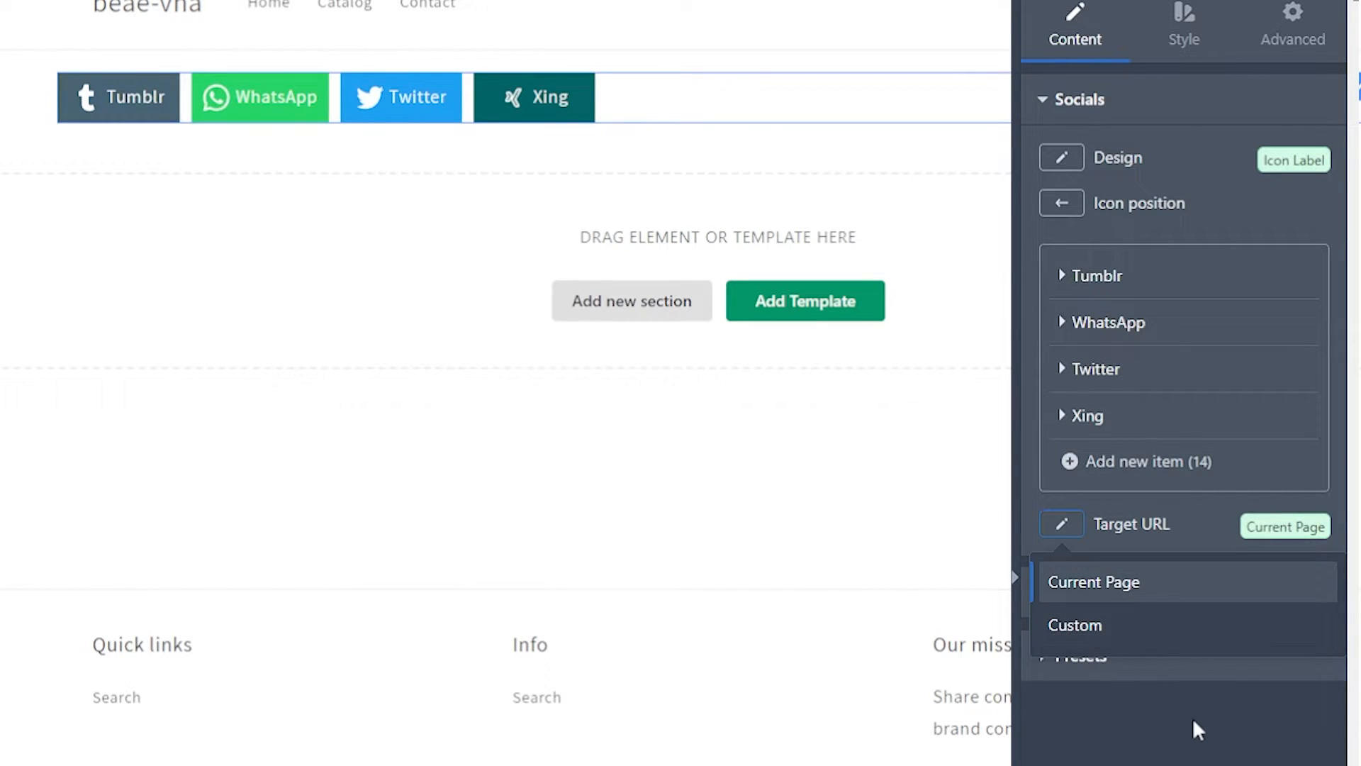
{"action": "left_click", "coordinate": [1194, 757]}
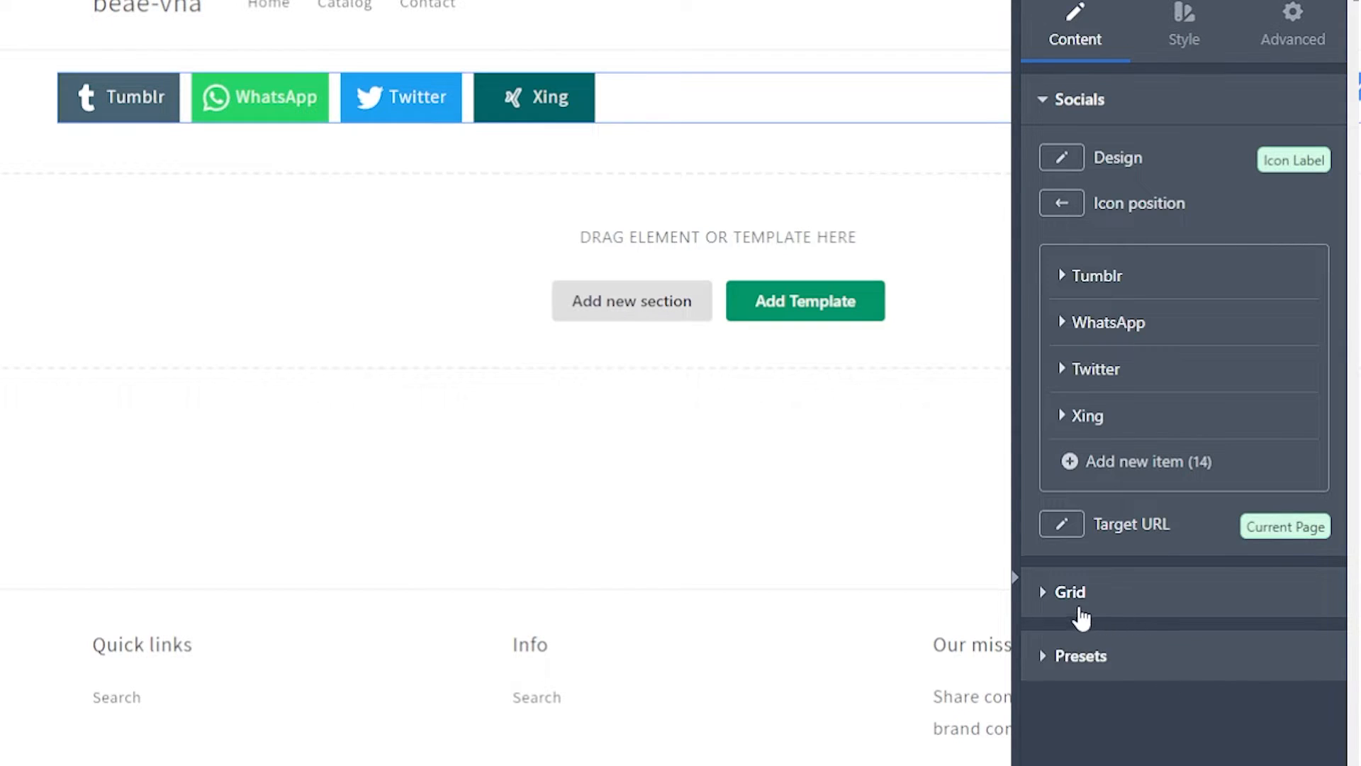
Set the spacing in the social buttons' grid to 25px.
{"action": "left_click", "coordinate": [1052, 599]}
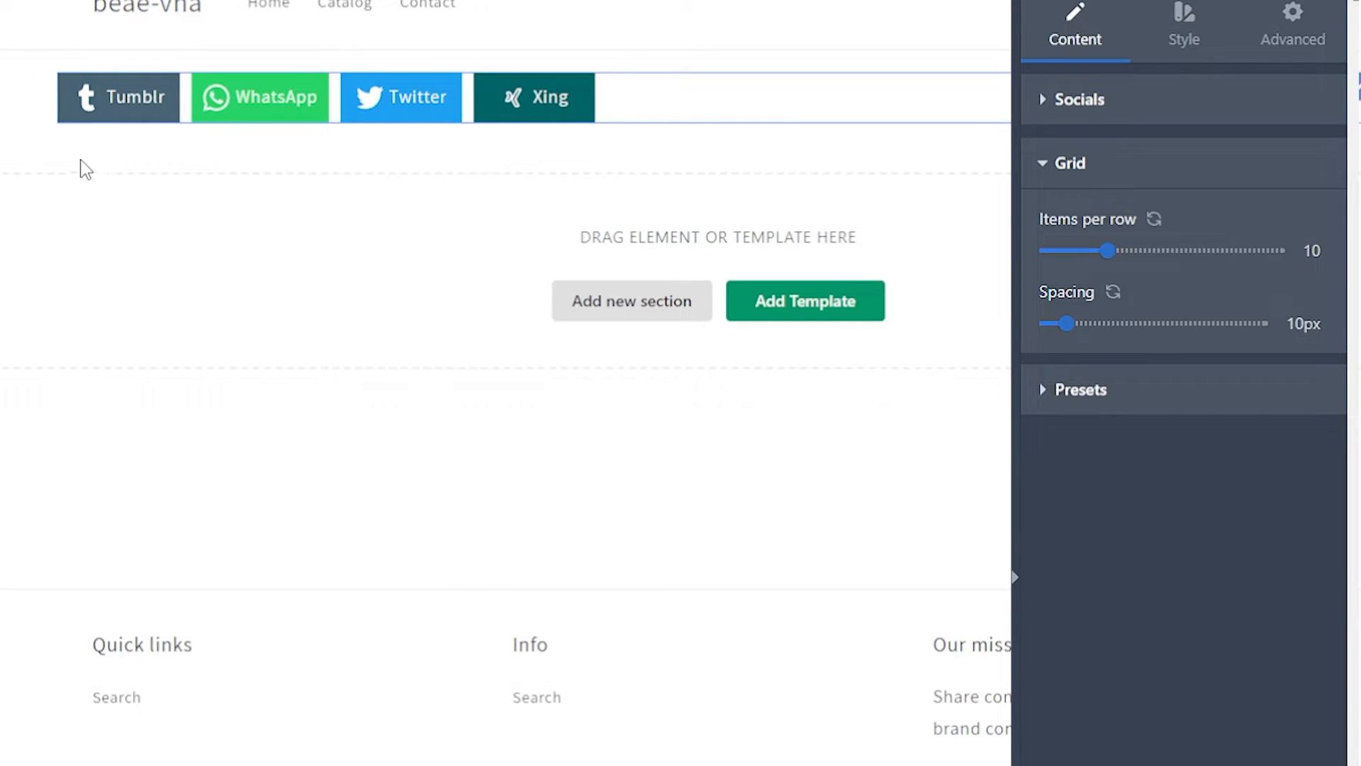
{"action": "mouse_move", "coordinate": [1108, 250]}
{"action": "left_mouse_down"}
{"action": "mouse_move", "coordinate": [1168, 252]}
{"action": "mouse_move", "coordinate": [1110, 253]}
{"action": "left_mouse_up"}
{"action": "left_click_drag", "start_coordinate": [1071, 328], "coordinate": [1098, 324]}
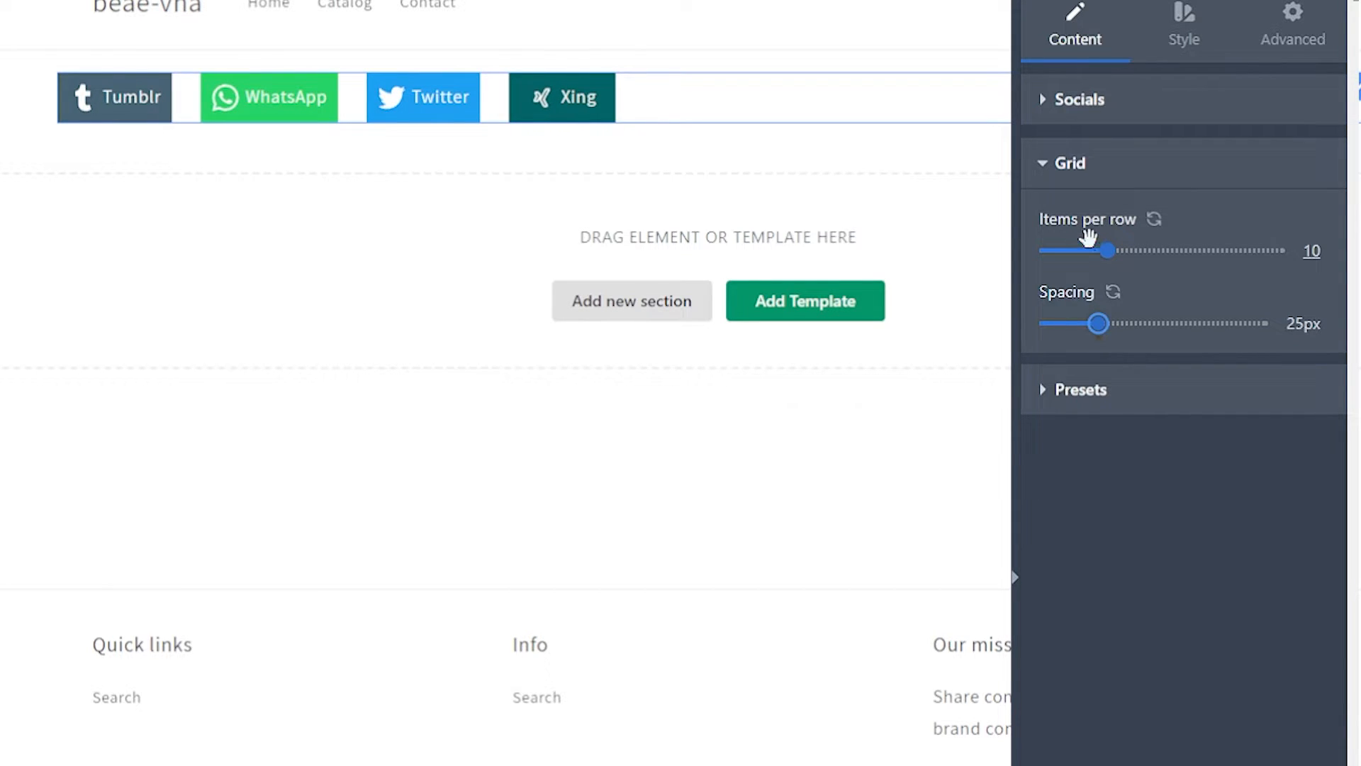
In the style settings, compare the left, centre and right alignments for the social buttons and keep them centred.
{"action": "left_click", "coordinate": [1134, 103]}
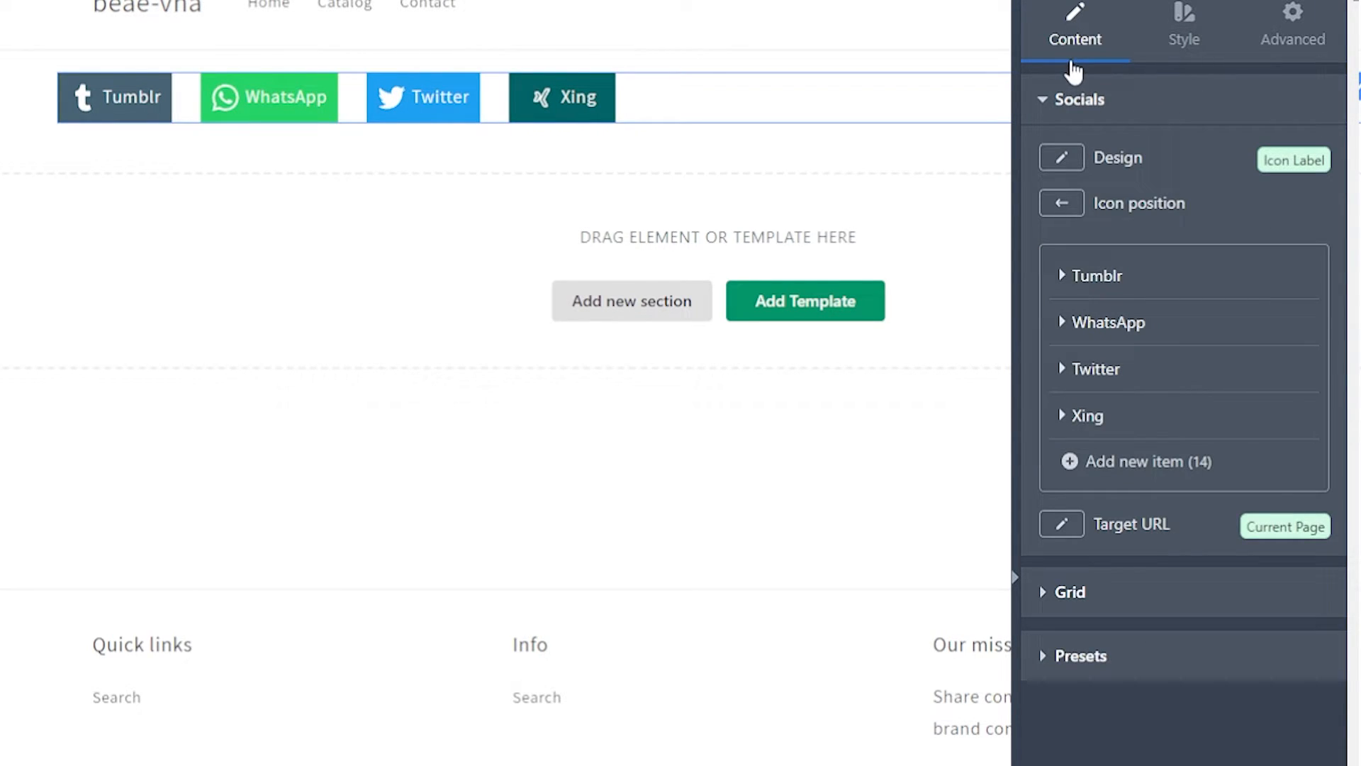
{"action": "left_click", "coordinate": [1185, 39]}
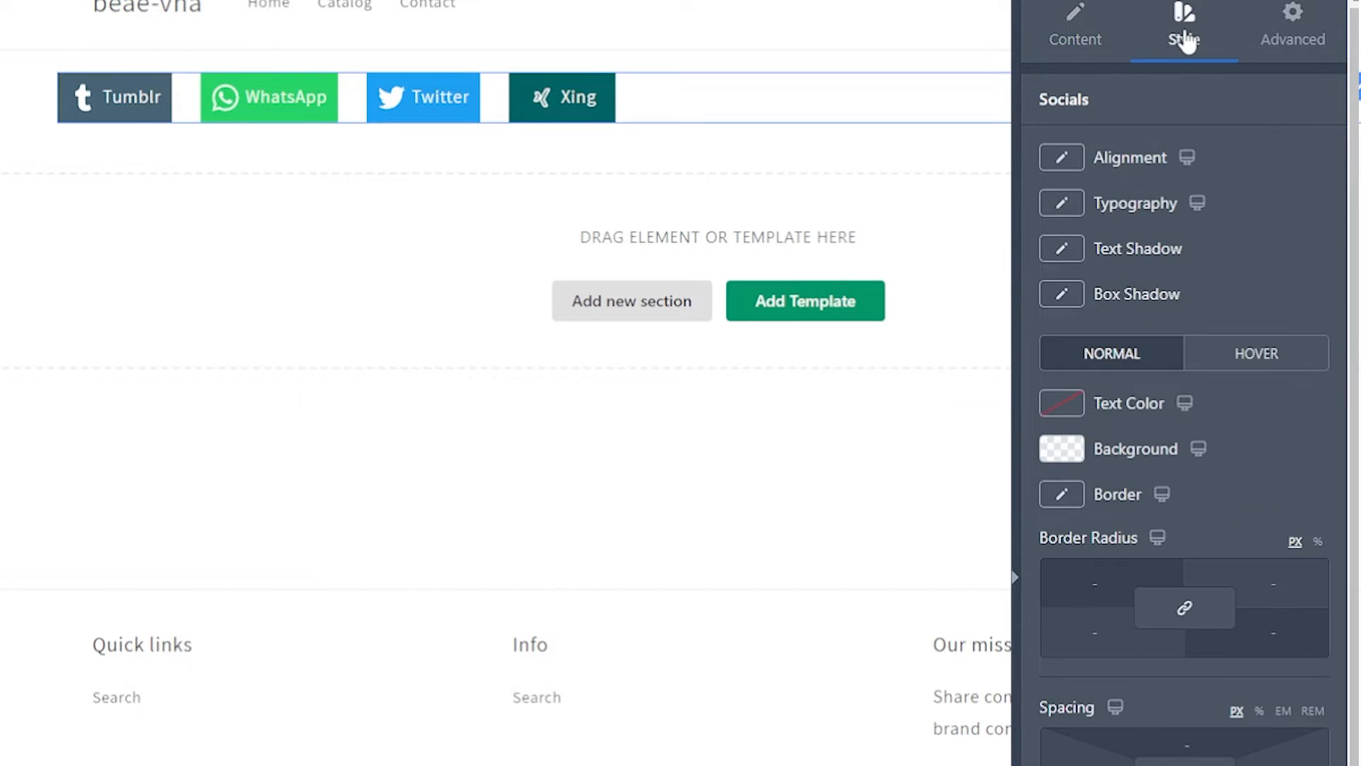
{"action": "scroll", "coordinate": [1276, 139], "scroll_direction": "down", "scroll_amount": 2}
{"action": "scroll", "coordinate": [1276, 139], "scroll_direction": "up", "scroll_amount": 2}
{"action": "left_click", "coordinate": [1062, 157]}
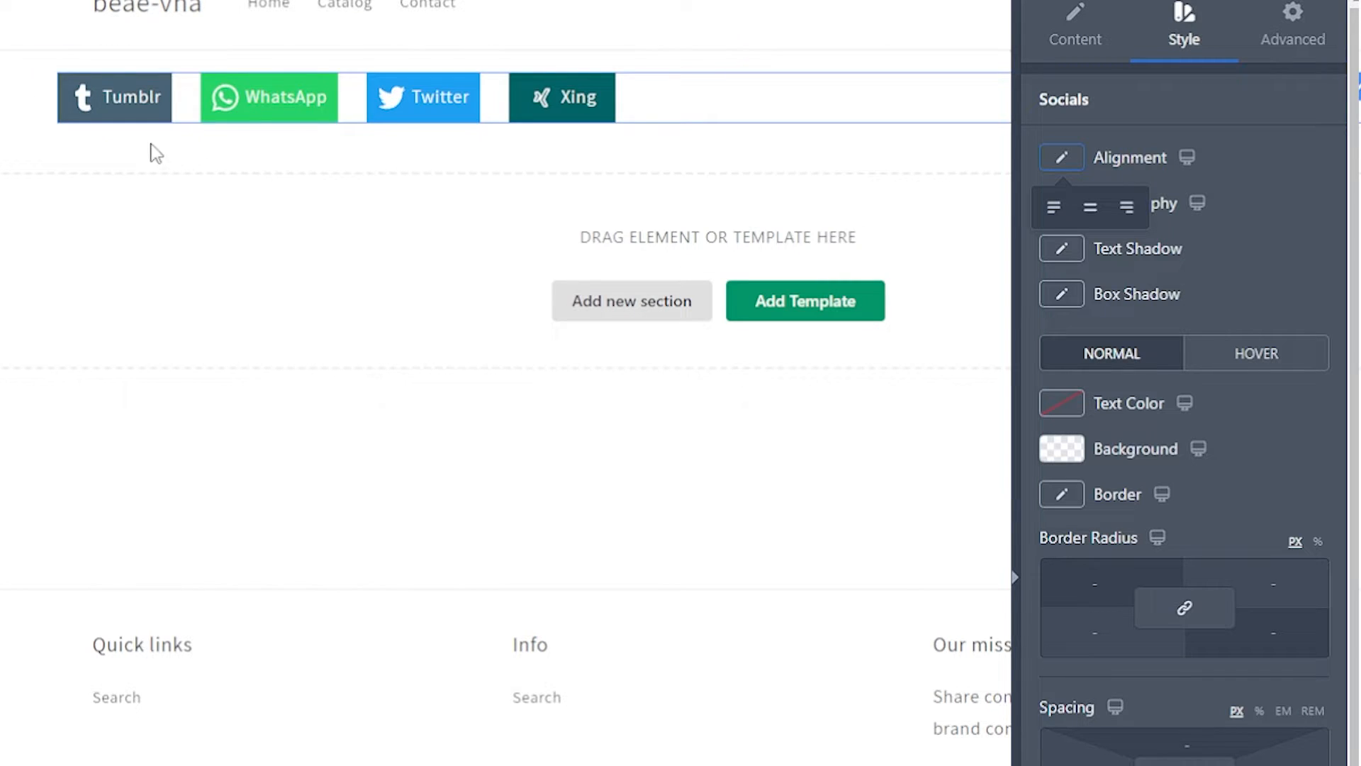
{"action": "left_click", "coordinate": [1089, 208]}
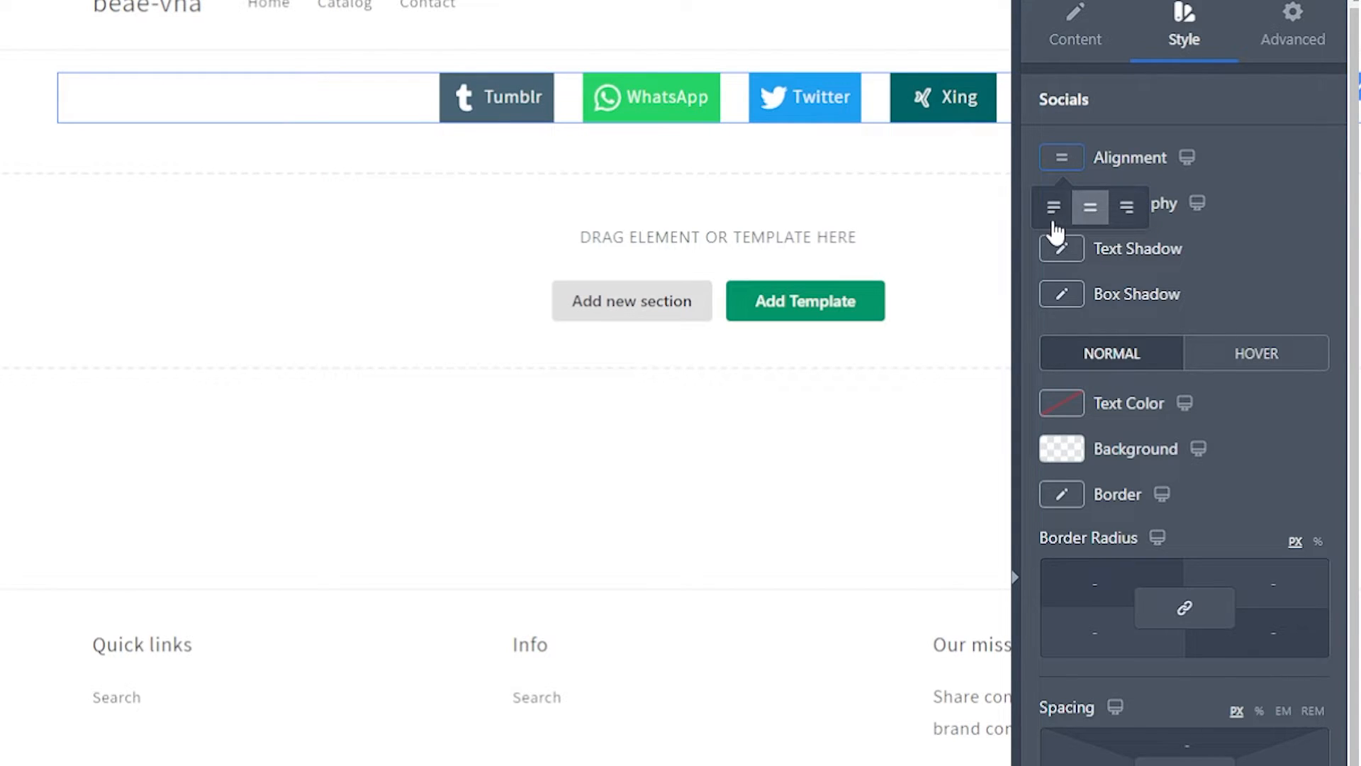
{"action": "left_click", "coordinate": [1066, 217]}
{"action": "left_click", "coordinate": [1127, 213]}
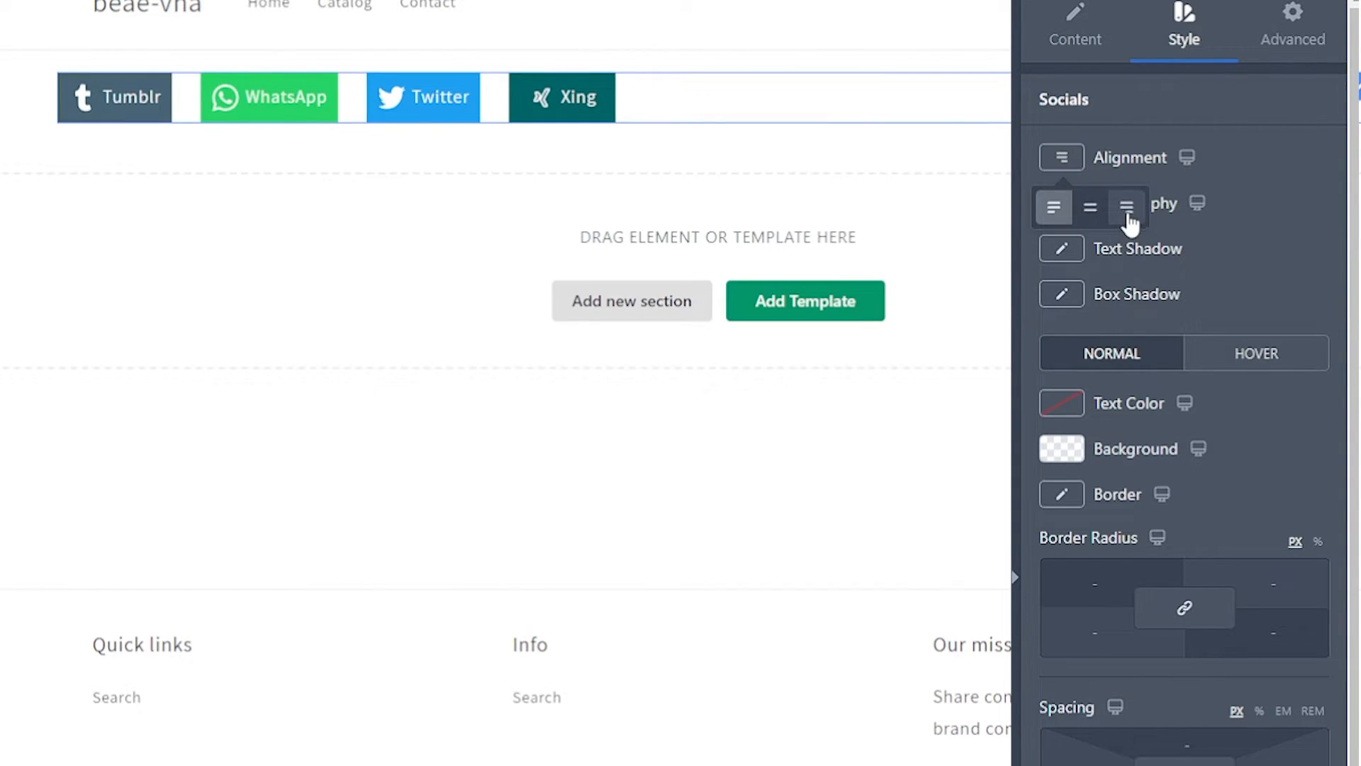
{"action": "left_click", "coordinate": [1091, 218]}
Look through the font choices for the social buttons' typography and set the text size to 22px.
{"action": "left_click", "coordinate": [1062, 206]}
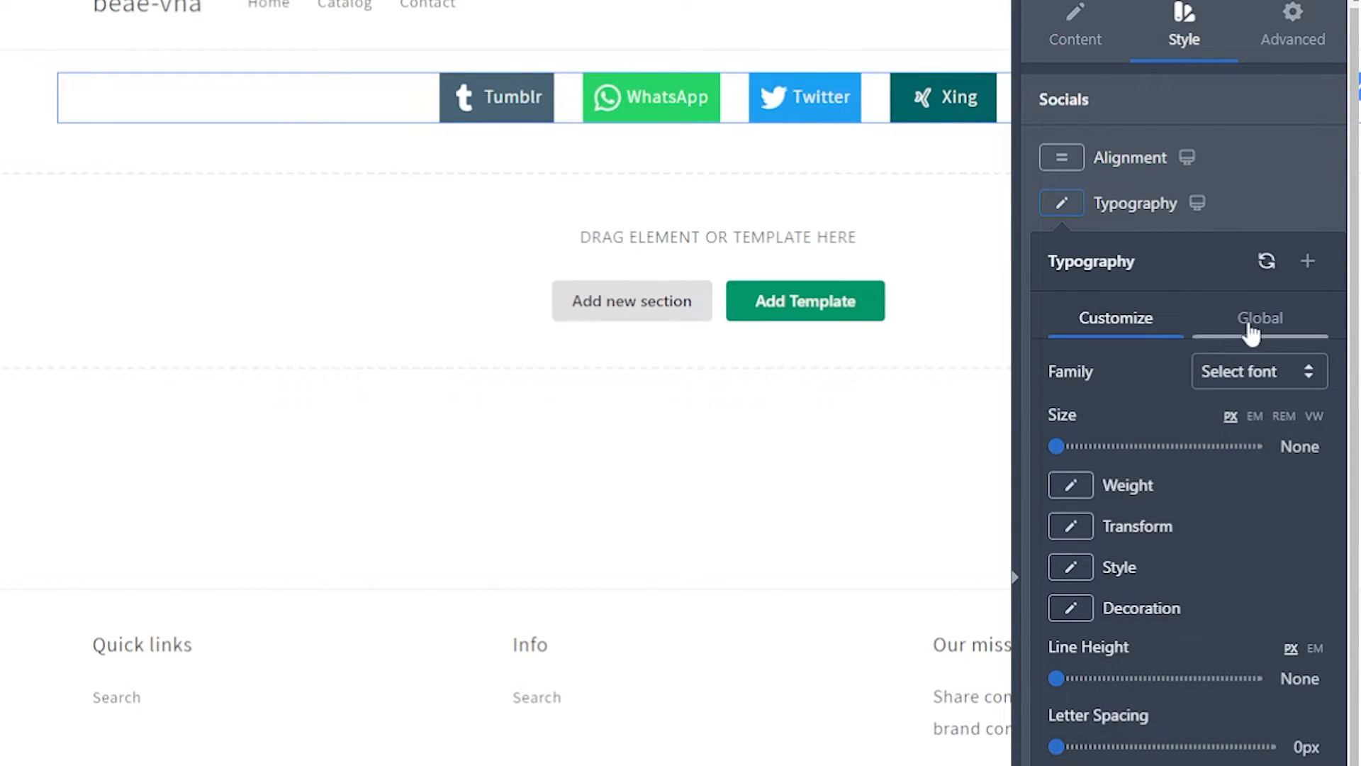
{"action": "left_click", "coordinate": [1250, 372]}
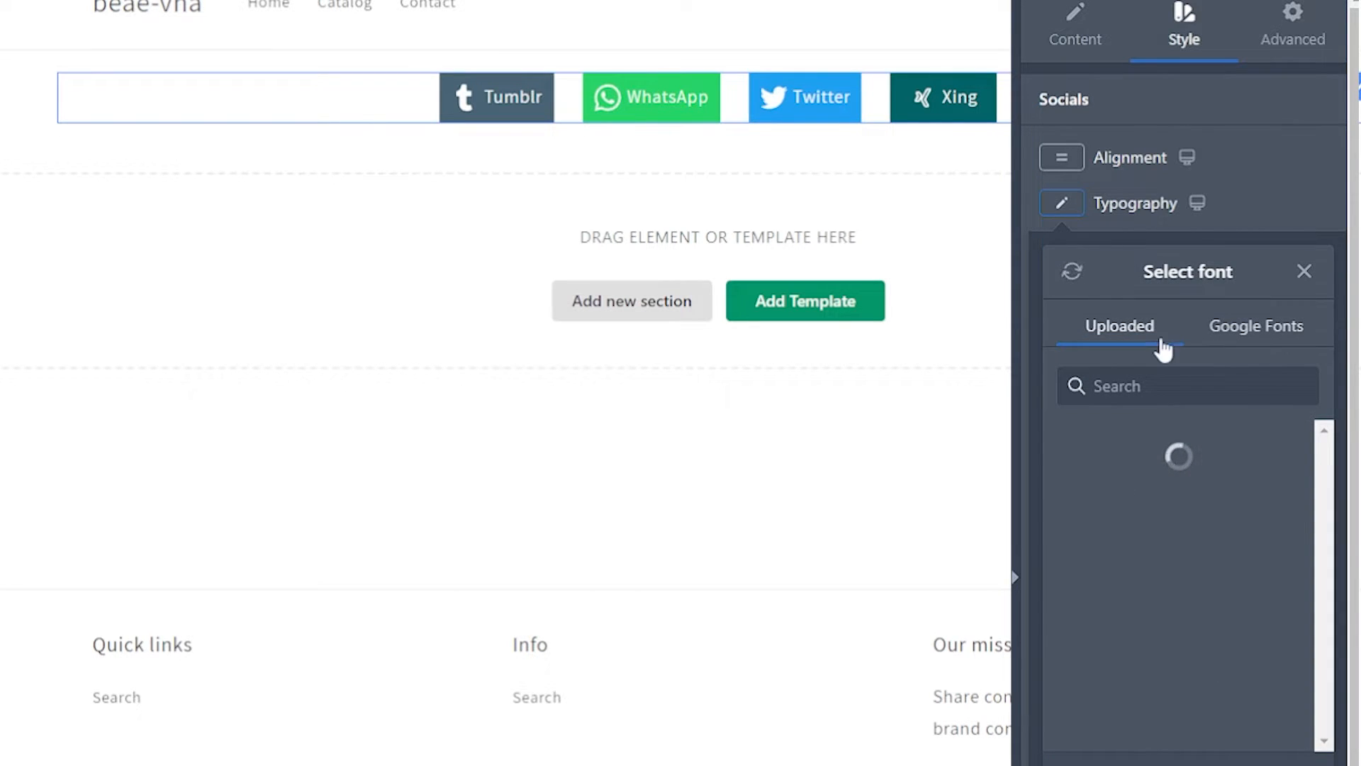
{"action": "left_click", "coordinate": [1203, 346]}
{"action": "left_click", "coordinate": [1305, 272]}
{"action": "mouse_move", "coordinate": [1058, 446]}
{"action": "left_mouse_down"}
{"action": "mouse_move", "coordinate": [1114, 448]}
{"action": "mouse_move", "coordinate": [1078, 446]}
{"action": "left_mouse_up"}
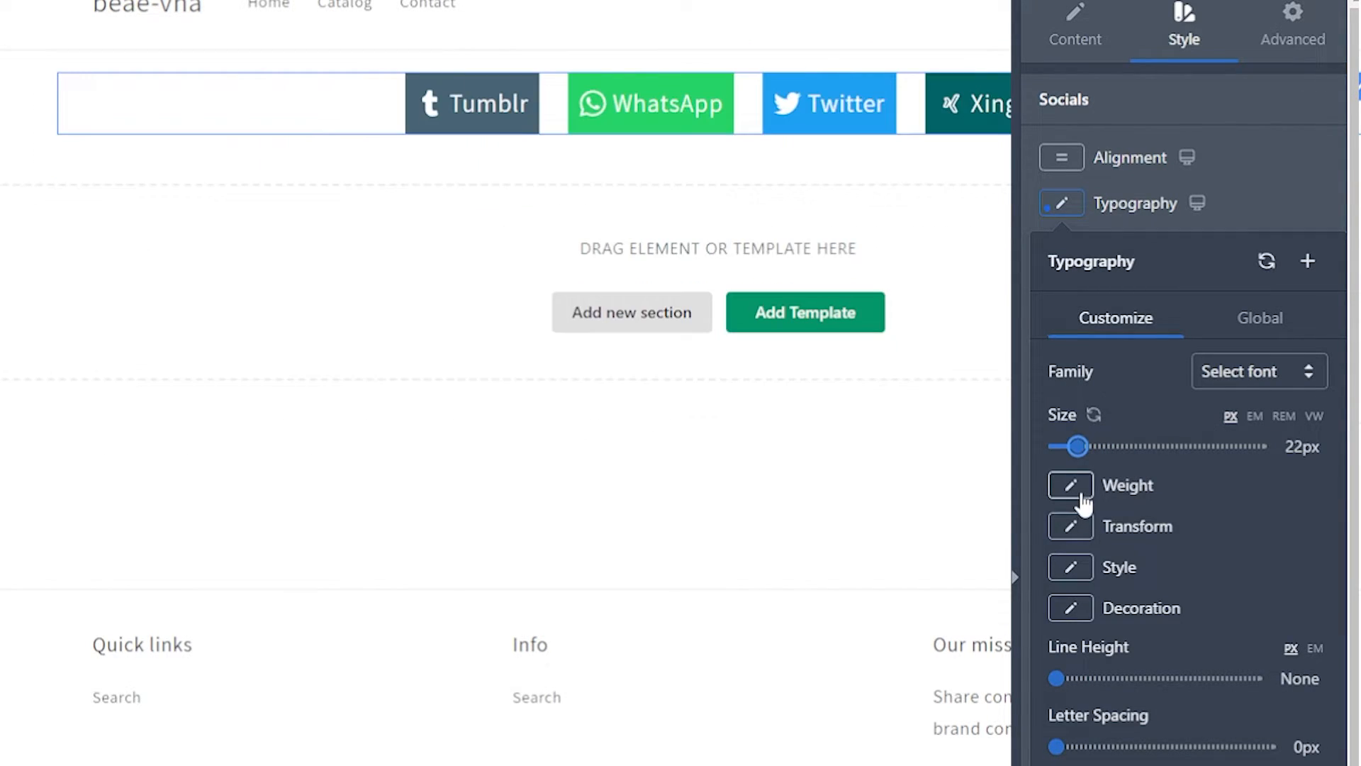
Check the font weight options and apply the Underline decoration to the social button labels.
{"action": "left_click", "coordinate": [1079, 496]}
{"action": "left_click", "coordinate": [1154, 508]}
{"action": "left_click", "coordinate": [1072, 610]}
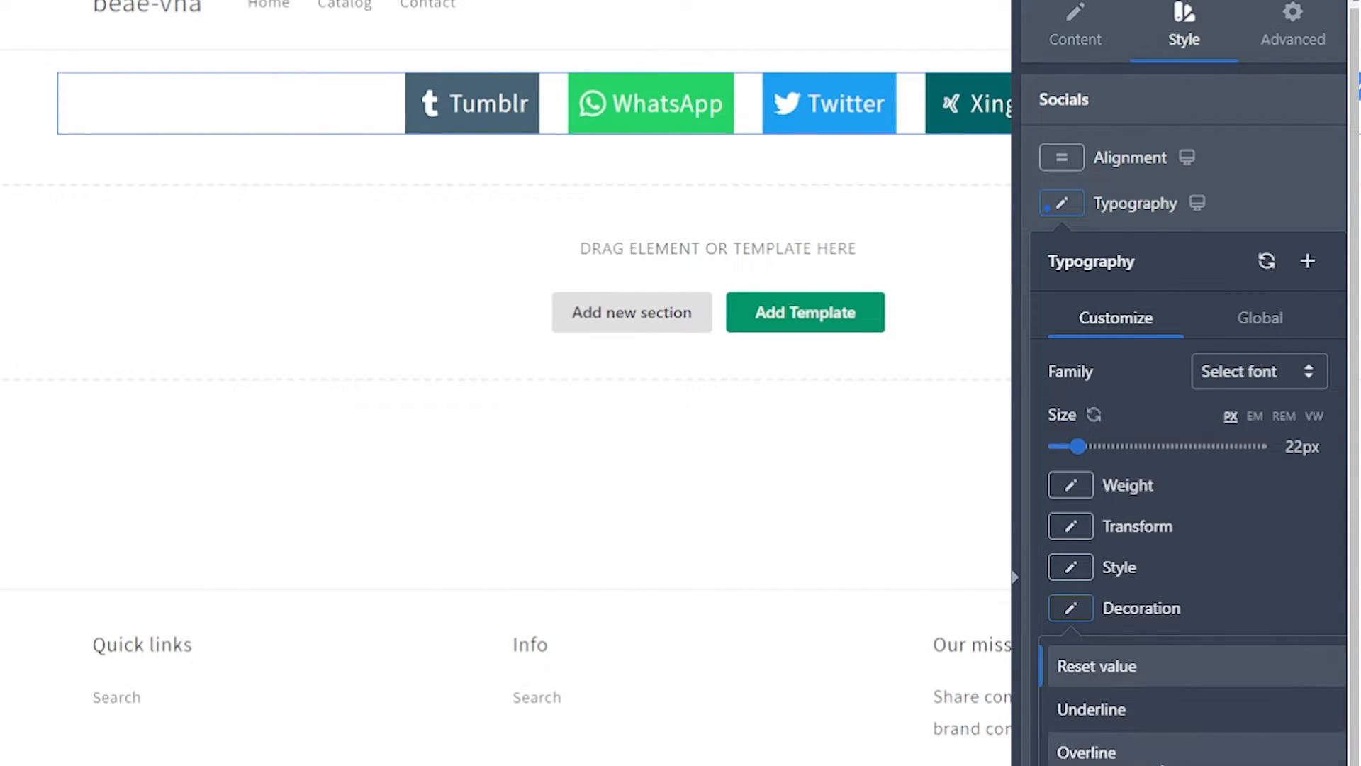
{"action": "left_click", "coordinate": [1139, 719]}
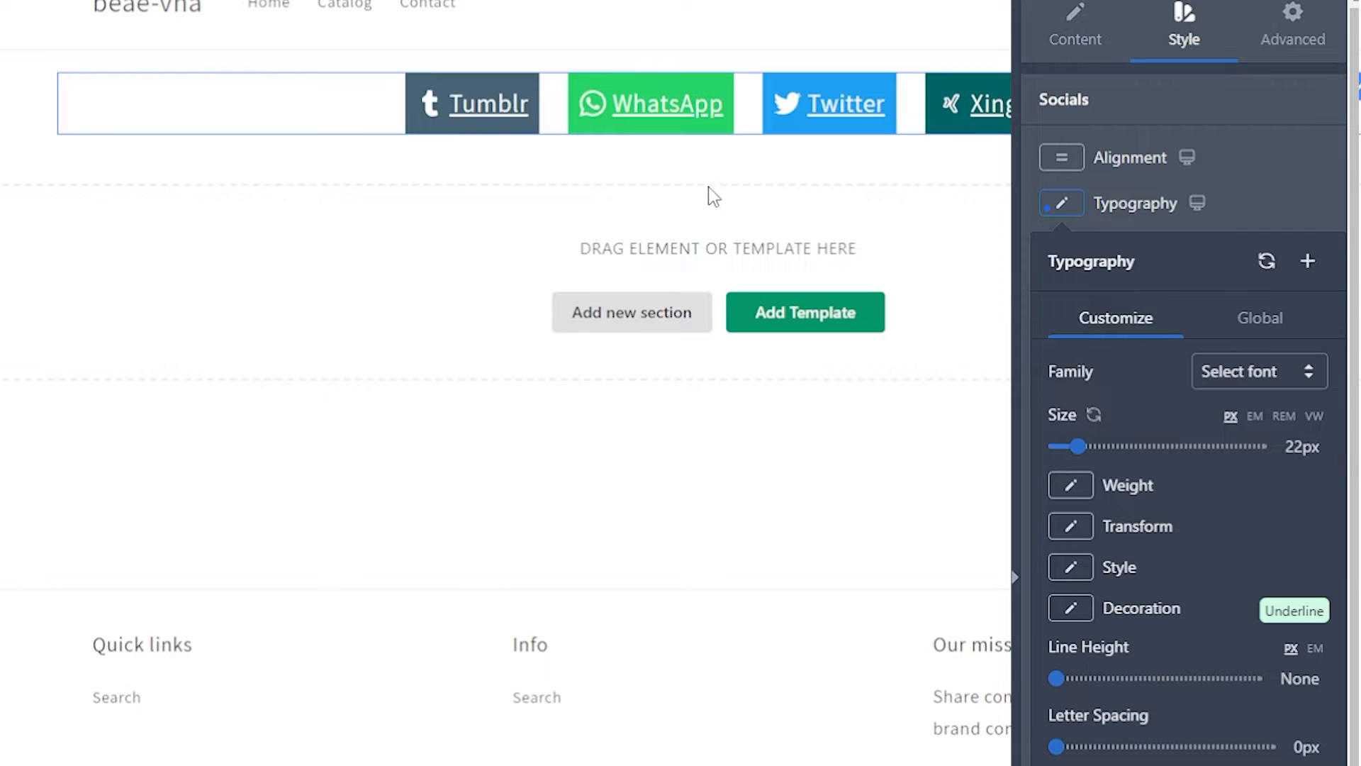
Set the social labels' line height to 32px and letter spacing to 0.7px.
{"action": "left_click_drag", "start_coordinate": [1068, 682], "coordinate": [1079, 682]}
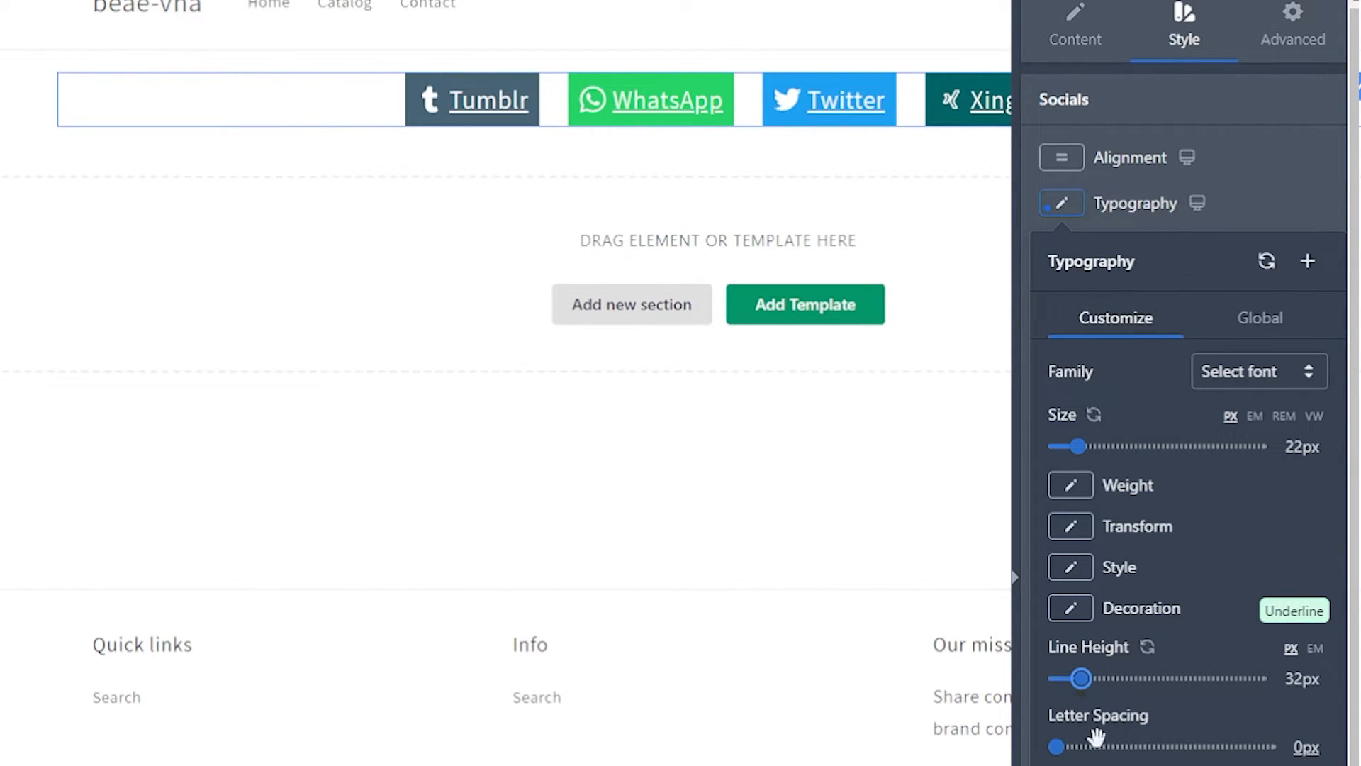
{"action": "left_click_drag", "start_coordinate": [1072, 746], "coordinate": [1158, 760]}
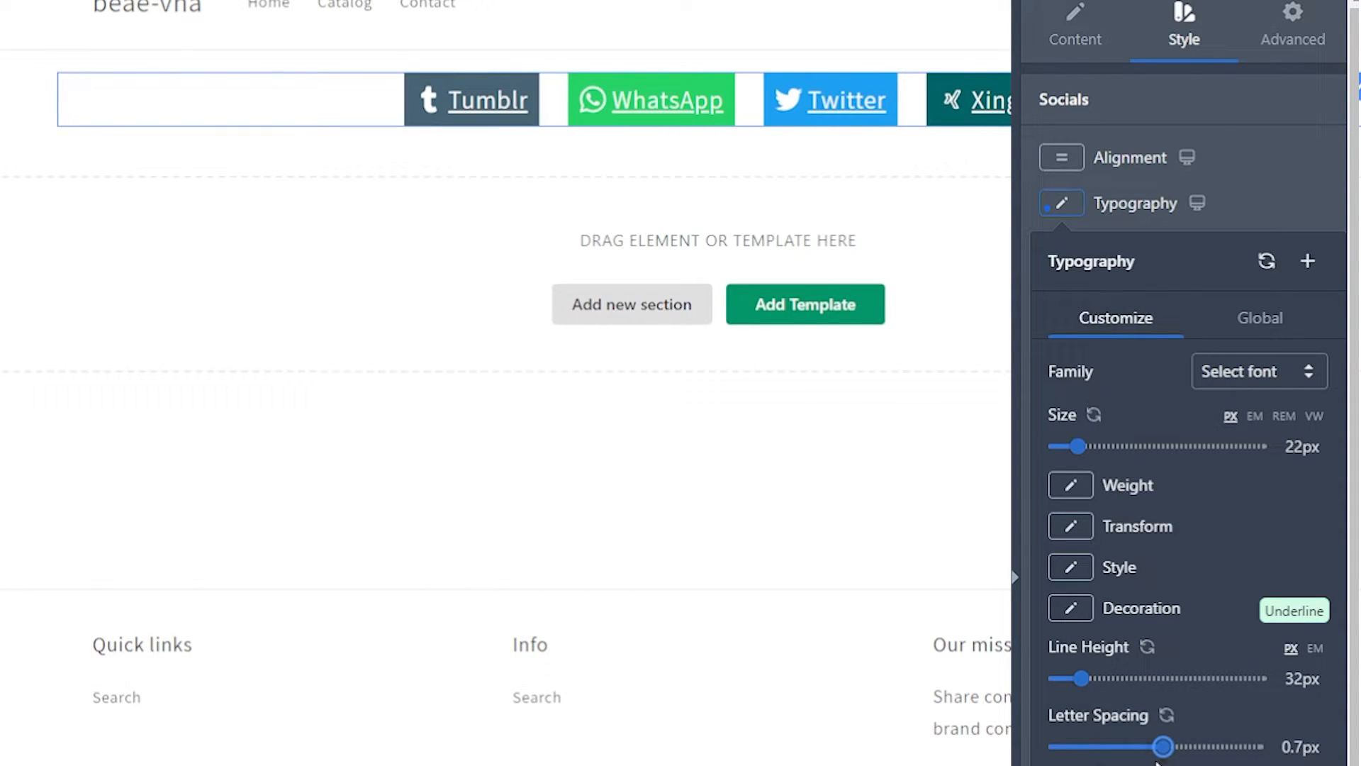
{"action": "left_click", "coordinate": [1065, 209]}
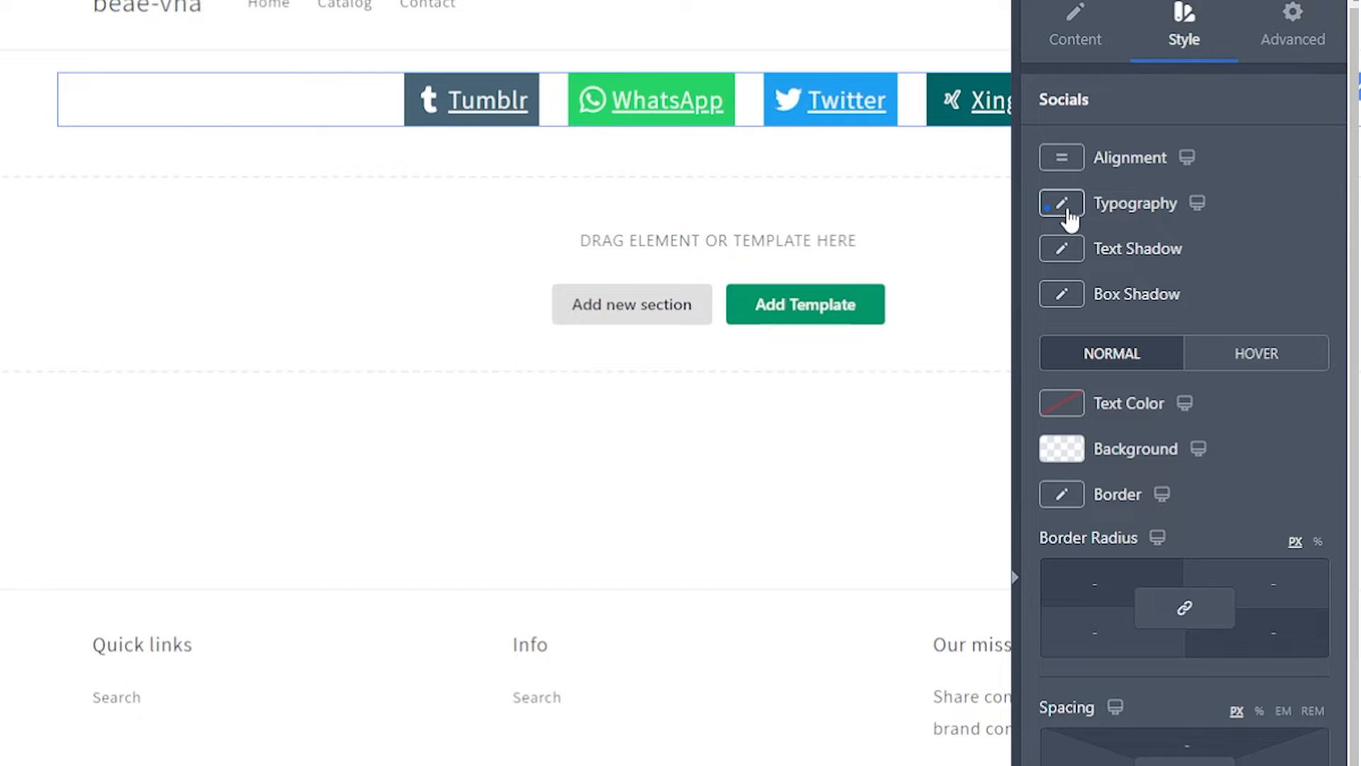
Set the text shadow color of the social buttons to #000000.
{"action": "scroll", "coordinate": [1067, 226], "scroll_direction": "down", "scroll_amount": 2}
{"action": "left_click", "coordinate": [1068, 183]}
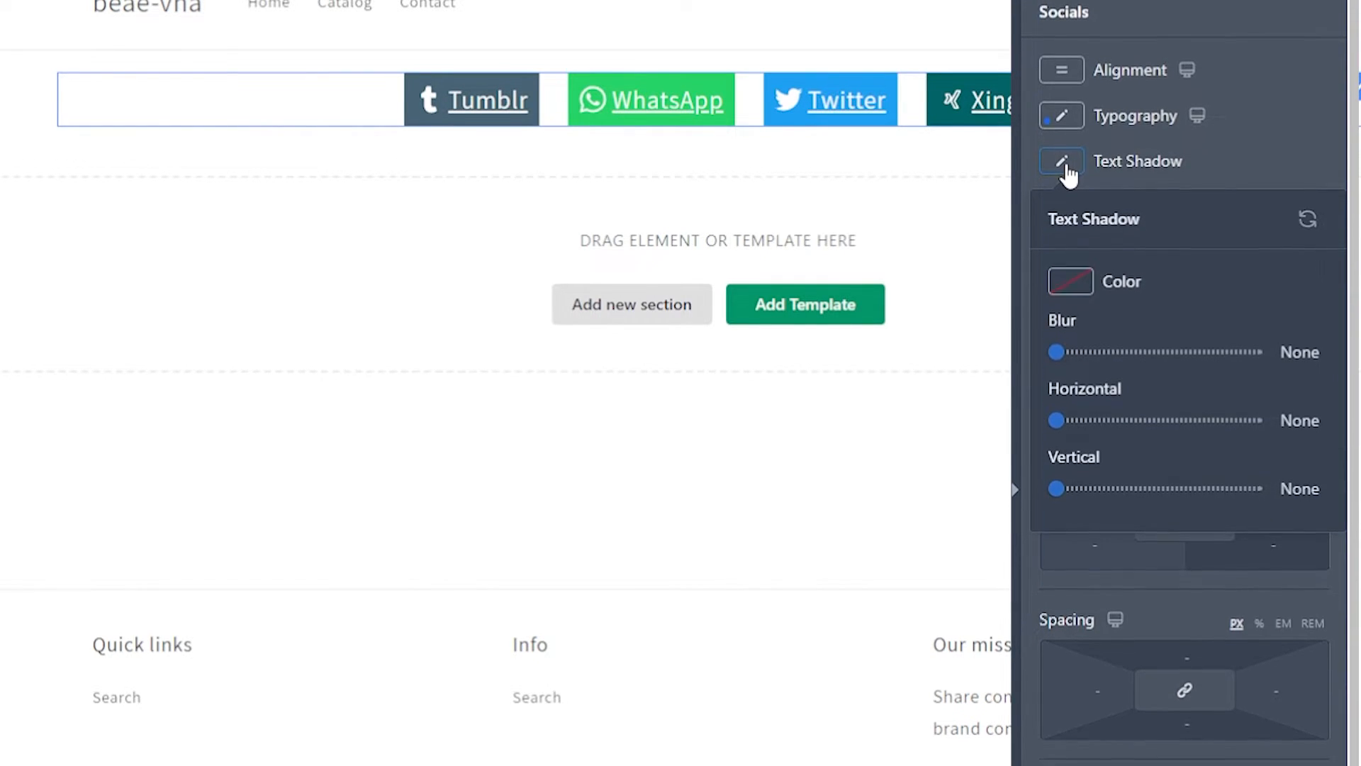
{"action": "left_click", "coordinate": [1067, 252]}
{"action": "left_click_drag", "start_coordinate": [1225, 461], "coordinate": [1066, 568]}
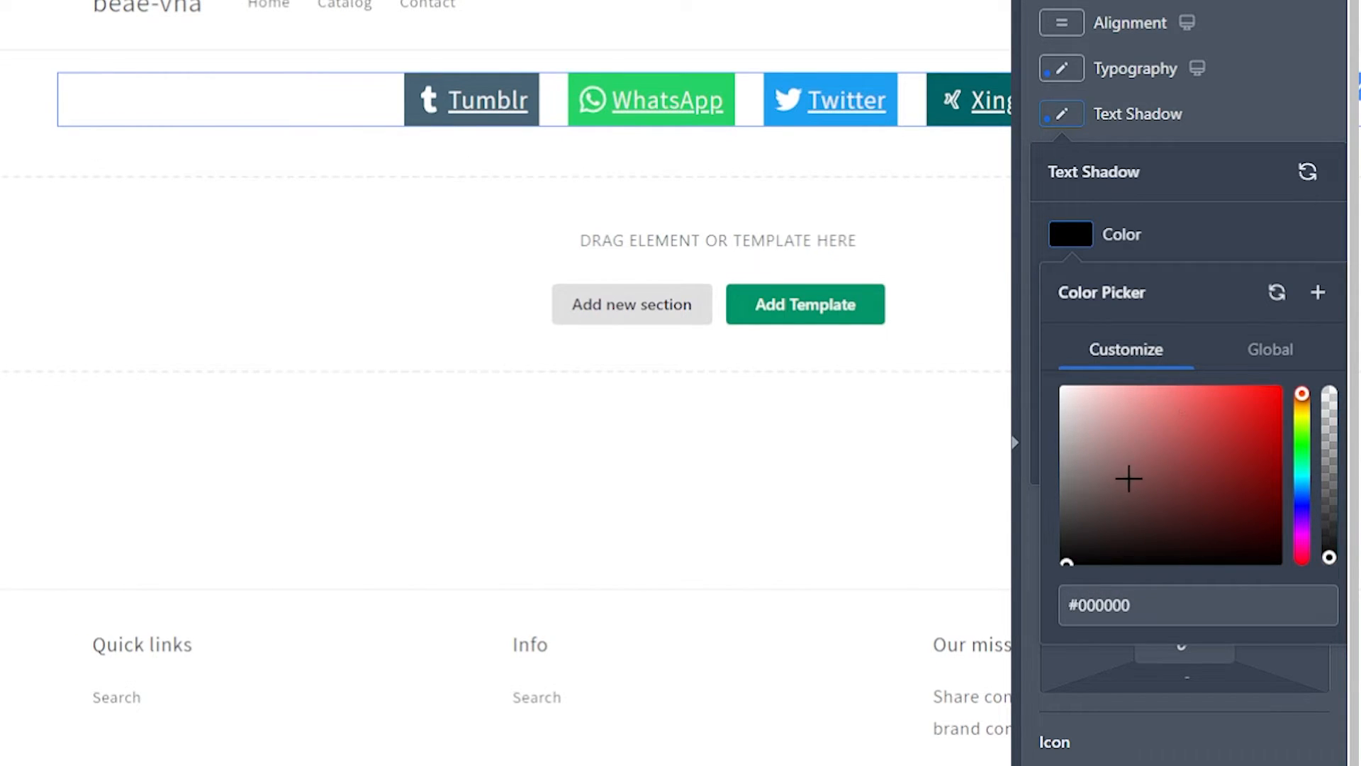
{"action": "left_click", "coordinate": [1258, 113]}
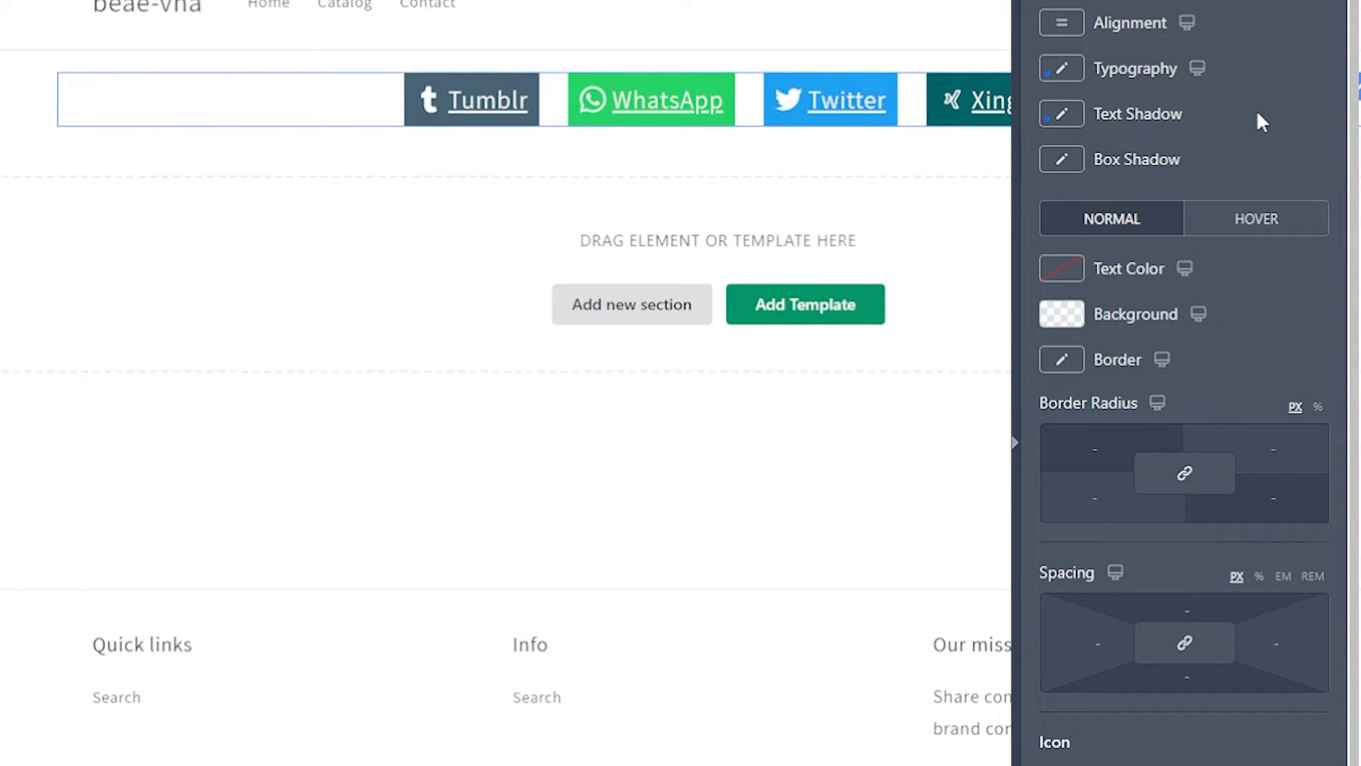
Check the box shadow settings and the available hover animations for the social buttons.
{"action": "left_click", "coordinate": [1073, 163]}
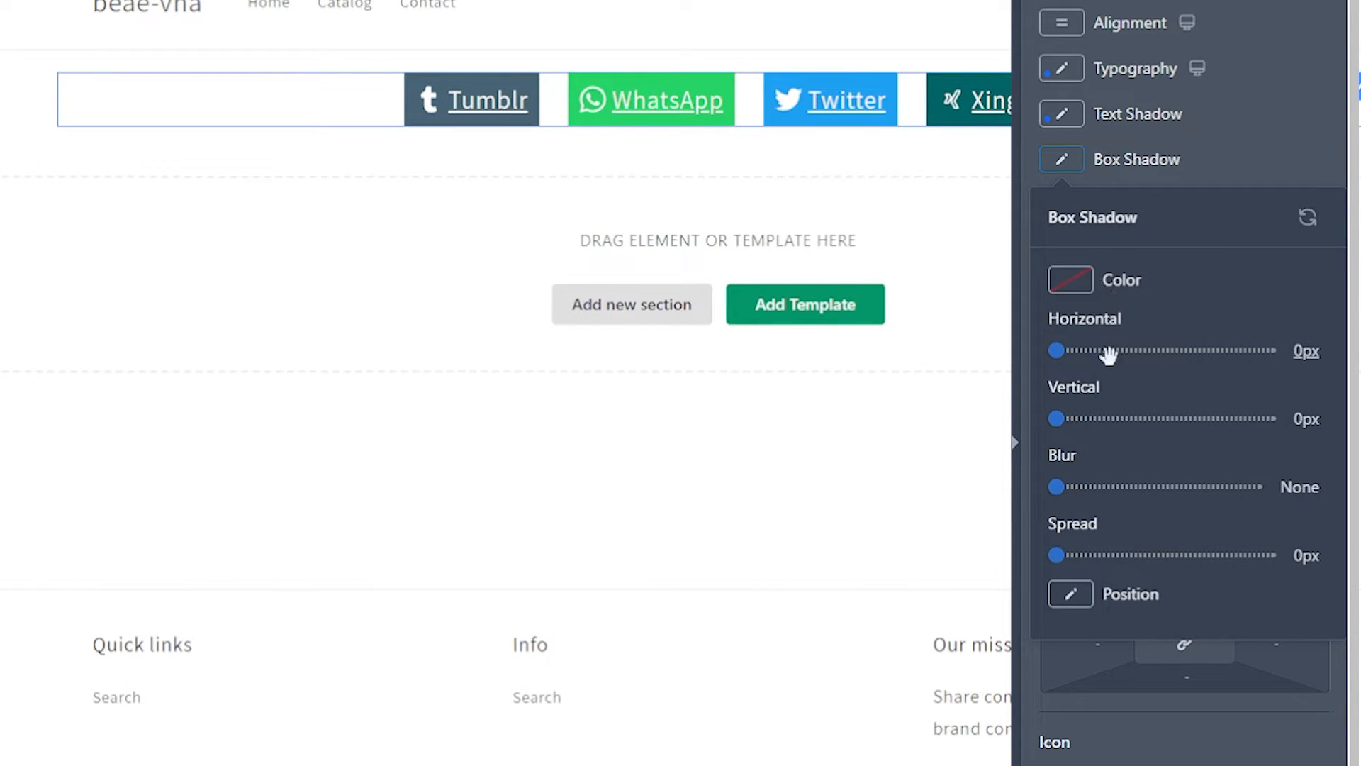
{"action": "left_click", "coordinate": [1234, 153]}
{"action": "left_click", "coordinate": [1268, 219]}
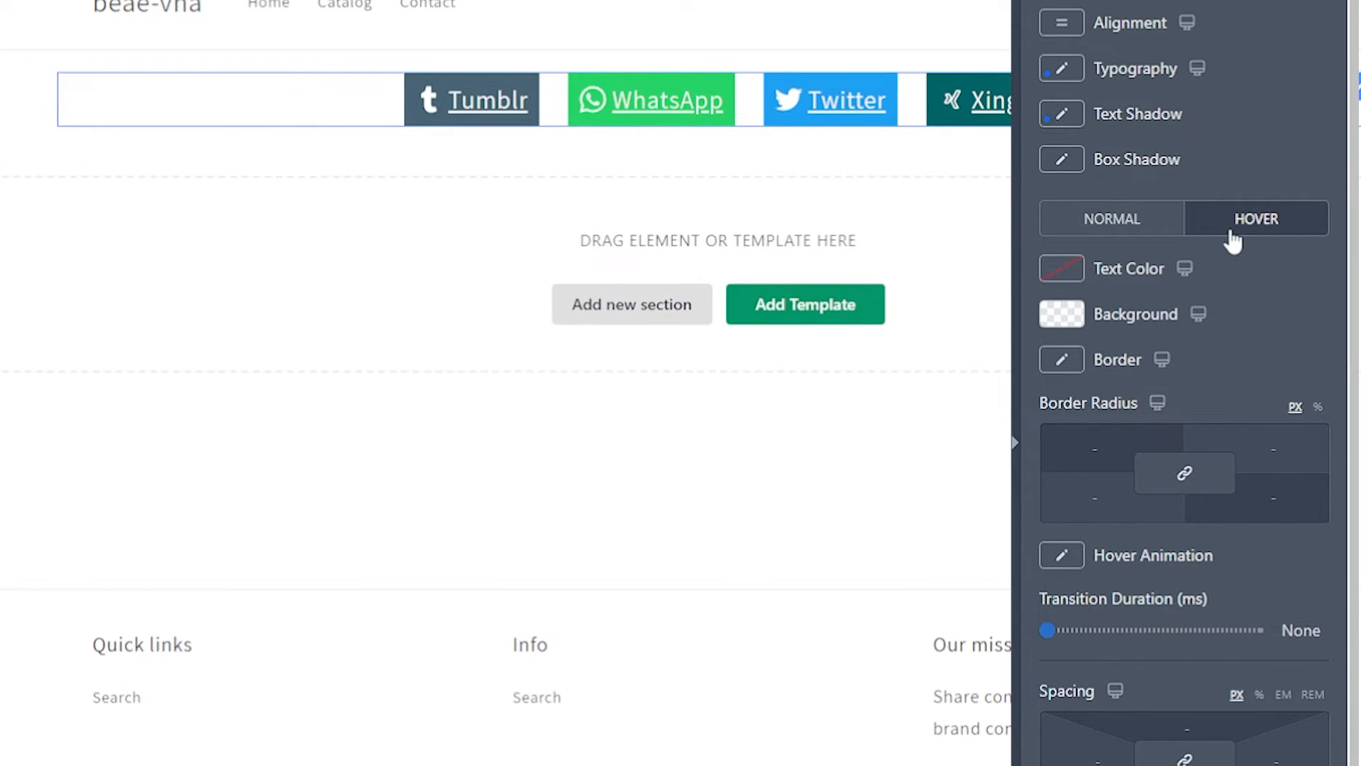
{"action": "left_click", "coordinate": [1073, 557]}
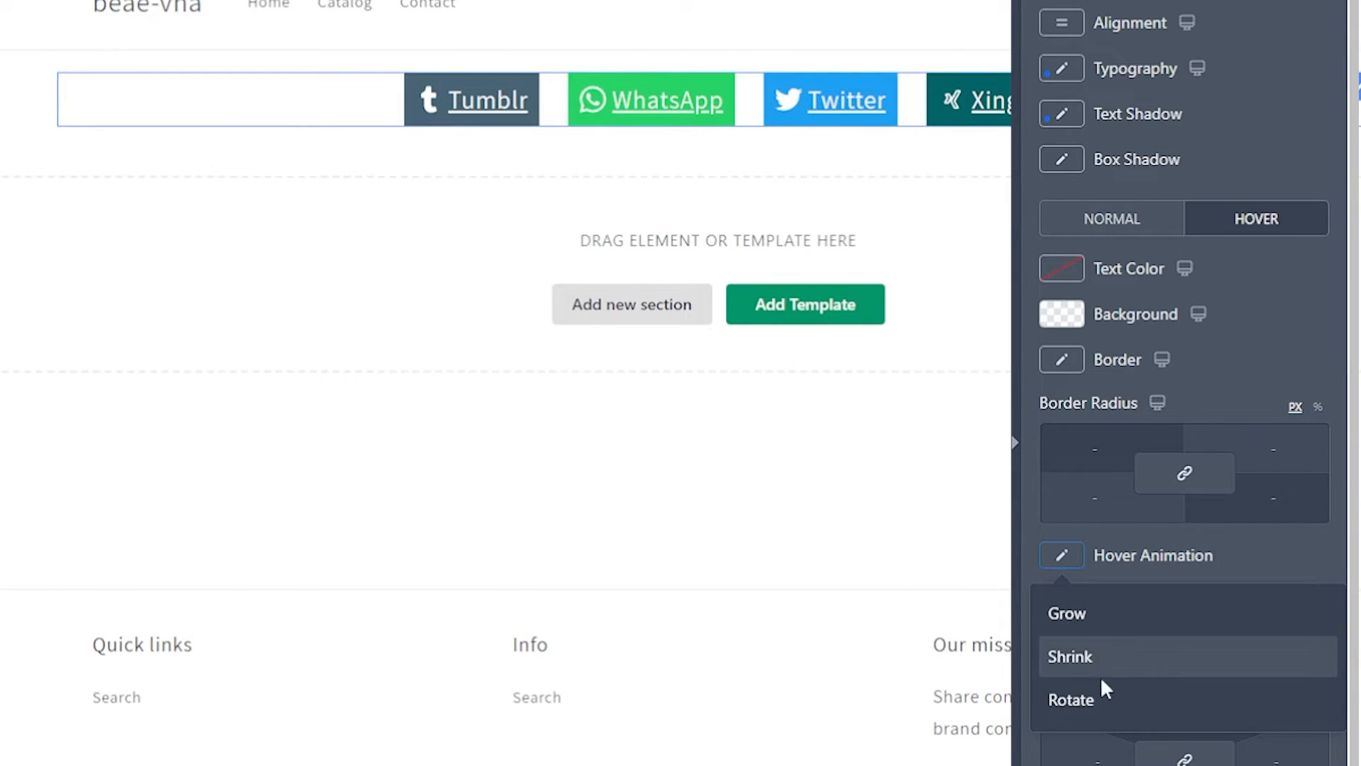
{"action": "left_click", "coordinate": [1166, 231]}
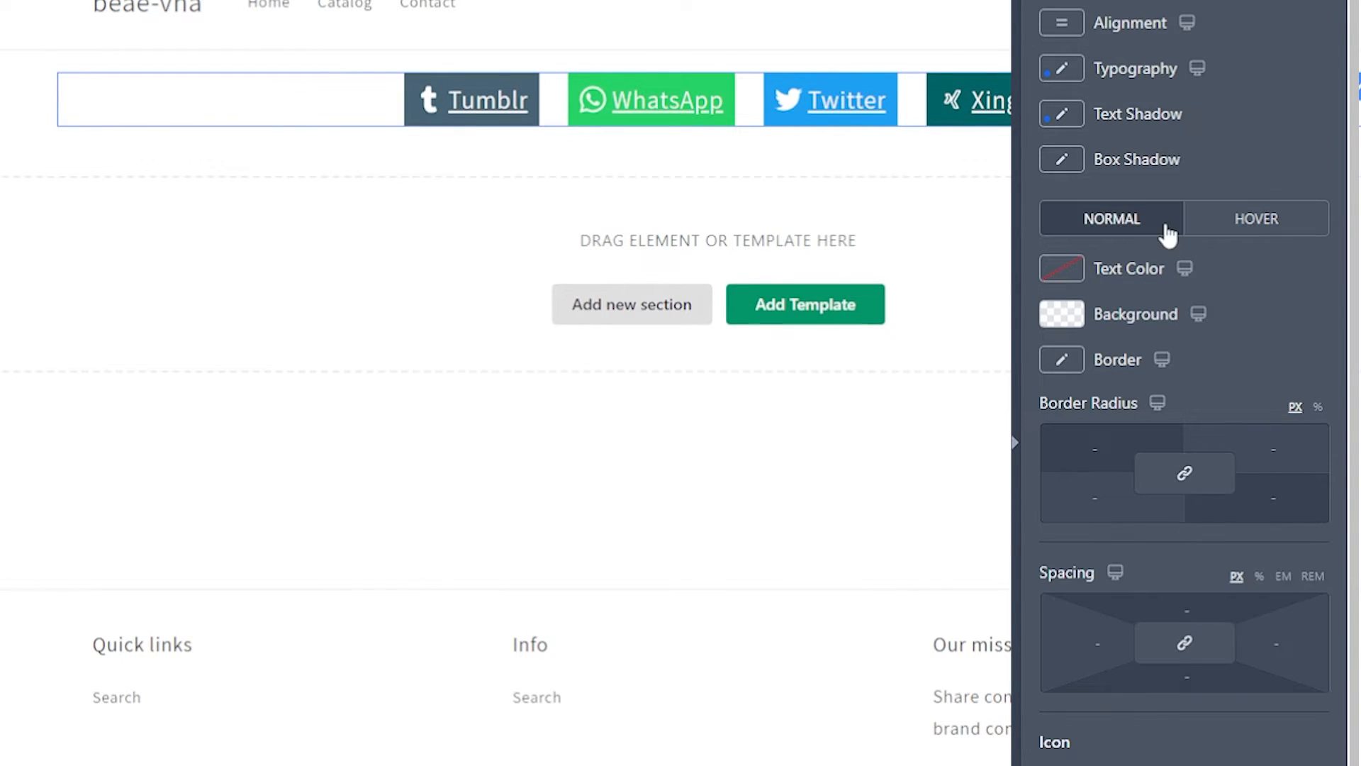
Try text colors such as #ff1275 and rgba(110, 255, 0, 0.25) on the social buttons, and reset the text color.
{"action": "left_click", "coordinate": [1068, 275]}
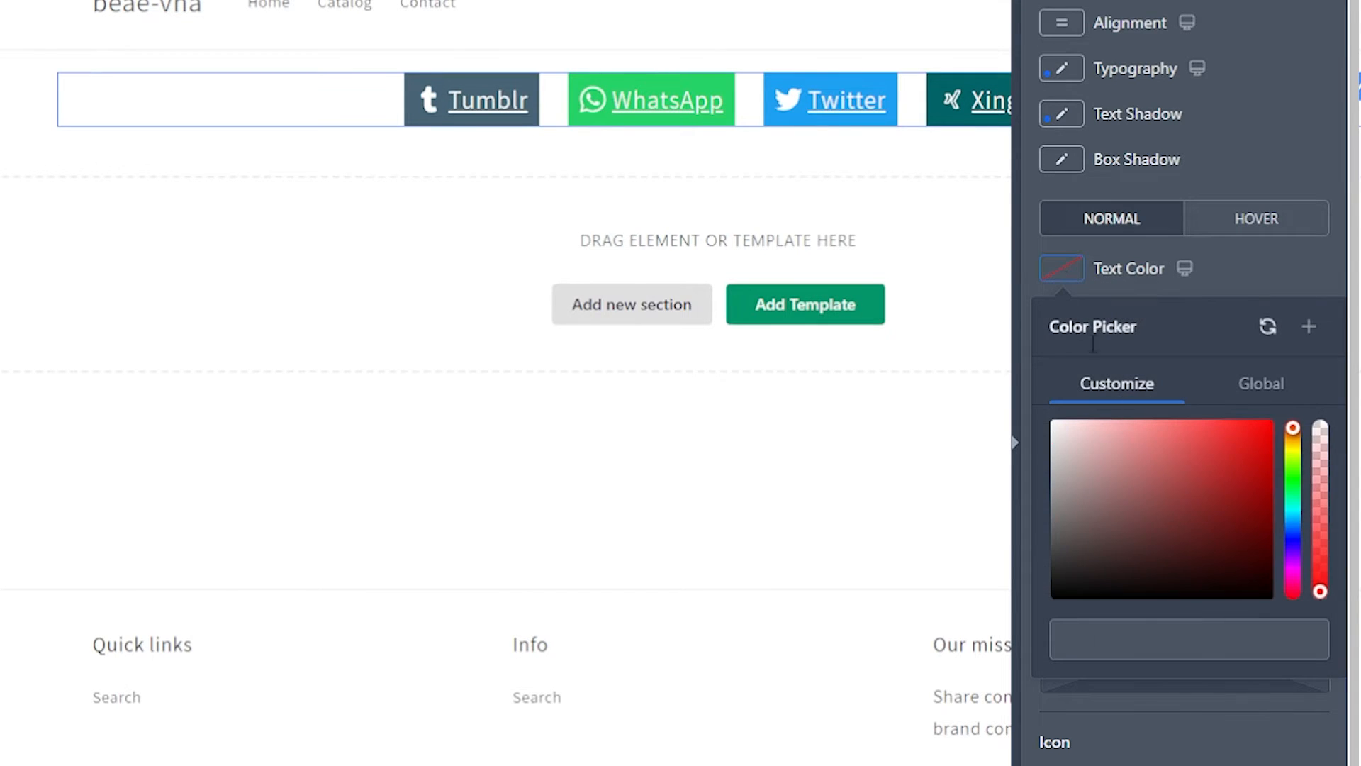
{"action": "left_click", "coordinate": [1293, 492]}
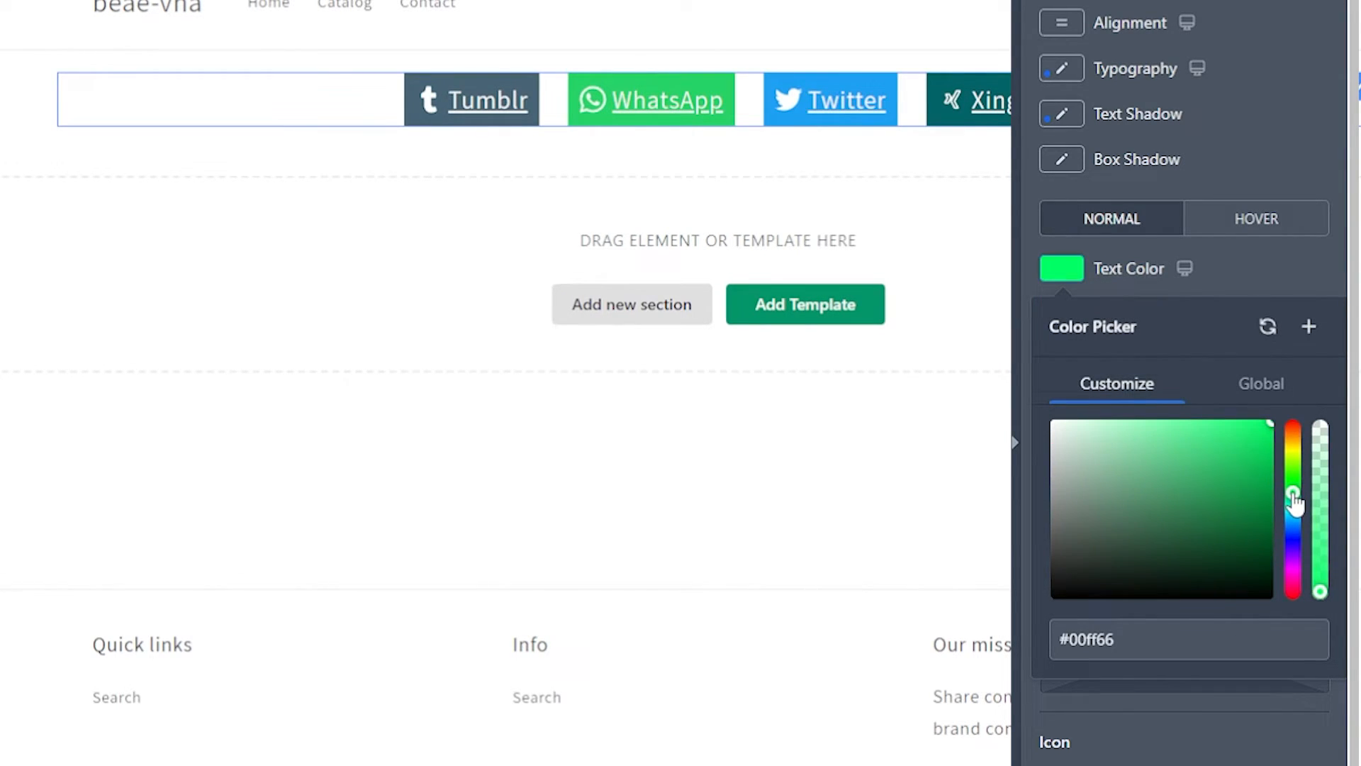
{"action": "left_click", "coordinate": [1295, 580]}
{"action": "left_click_drag", "start_coordinate": [1226, 462], "coordinate": [1258, 421]}
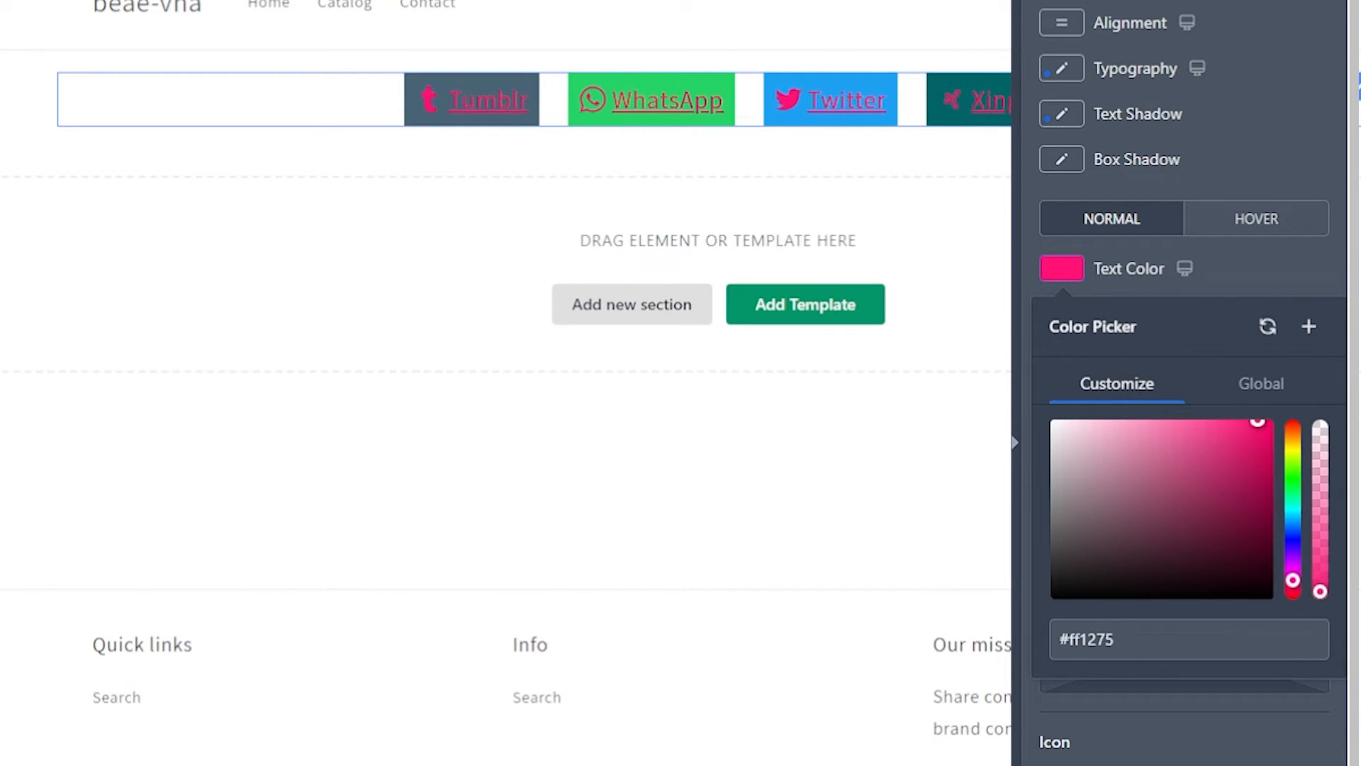
{"action": "left_click", "coordinate": [1293, 469]}
{"action": "left_click_drag", "start_coordinate": [1321, 591], "coordinate": [1324, 469]}
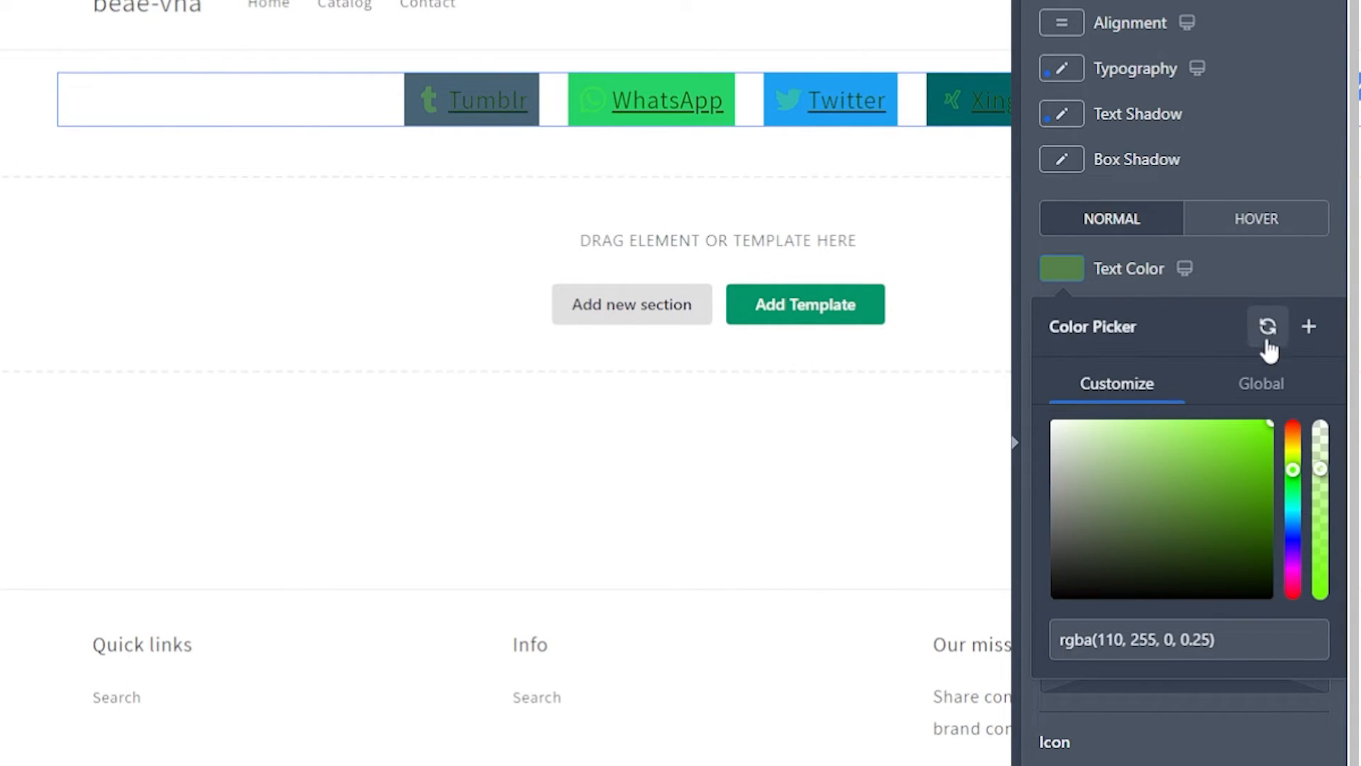
{"action": "left_click", "coordinate": [1269, 331]}
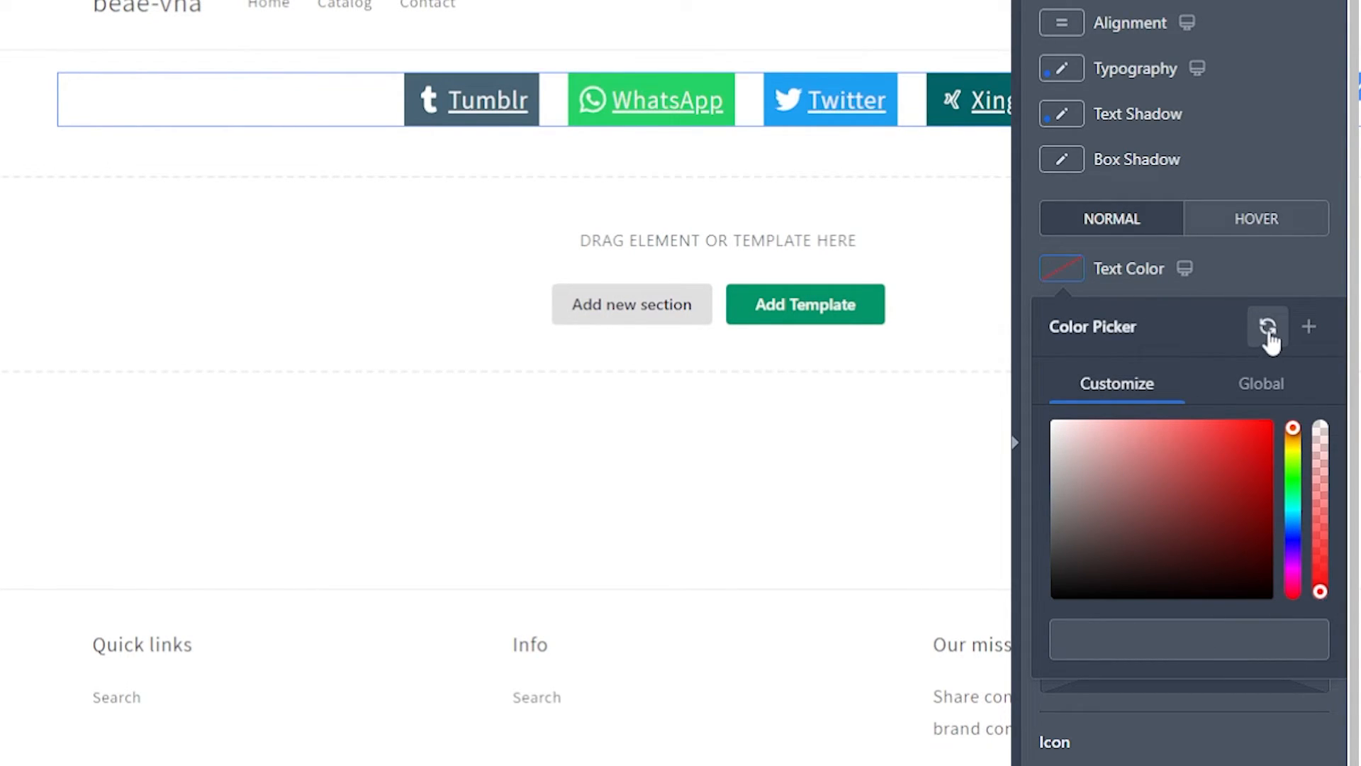
{"action": "left_click", "coordinate": [1255, 292]}
Examine the classic and gradient background options of the social buttons, trying out a second gradient color stop.
{"action": "left_click", "coordinate": [1063, 314]}
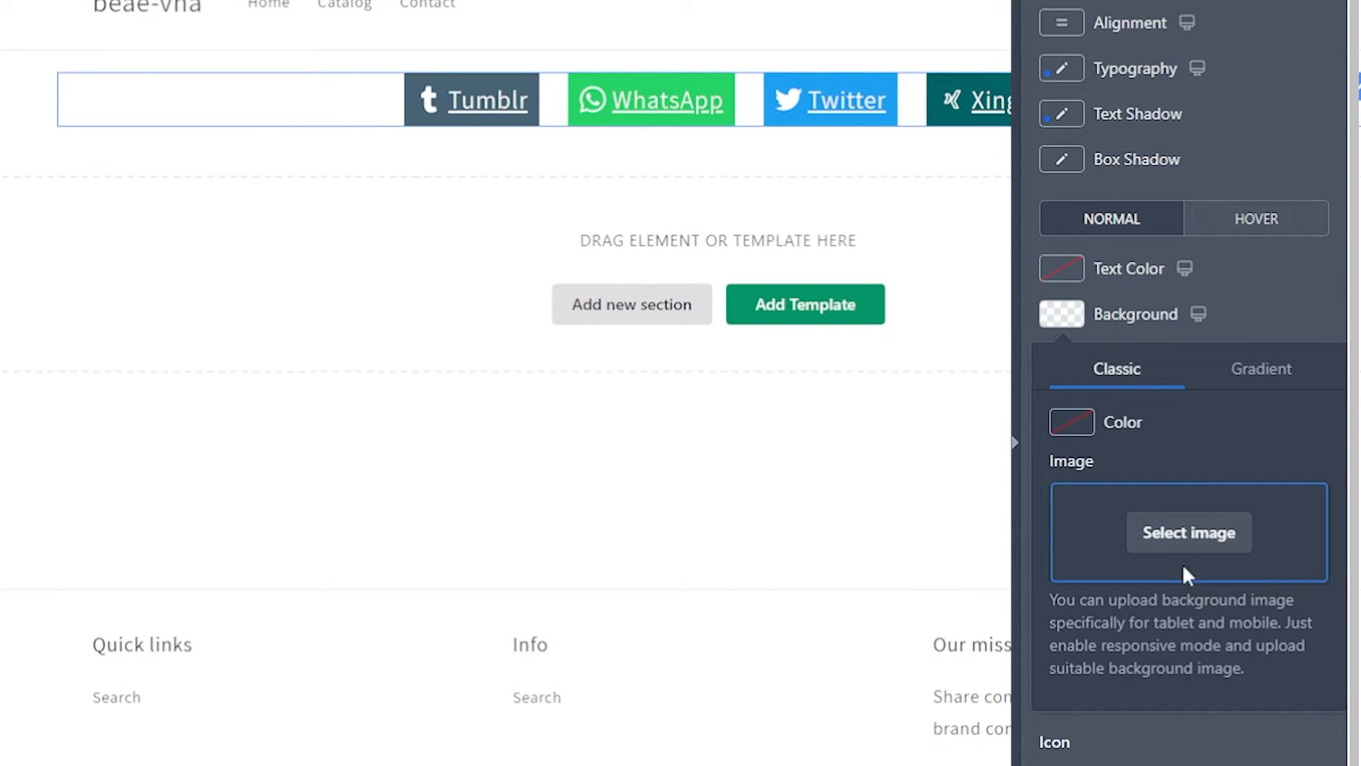
{"action": "left_click", "coordinate": [1249, 392]}
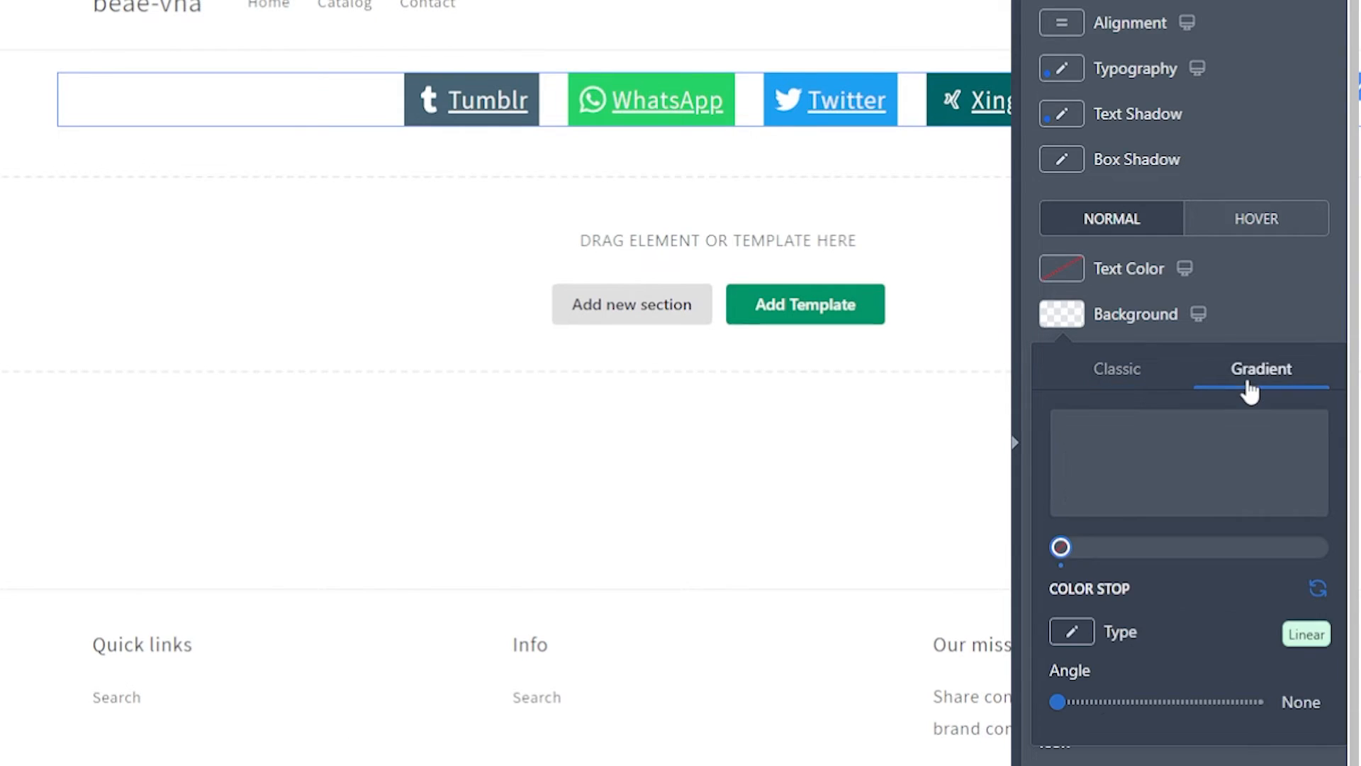
{"action": "scroll", "coordinate": [1152, 589], "scroll_direction": "down", "scroll_amount": 2}
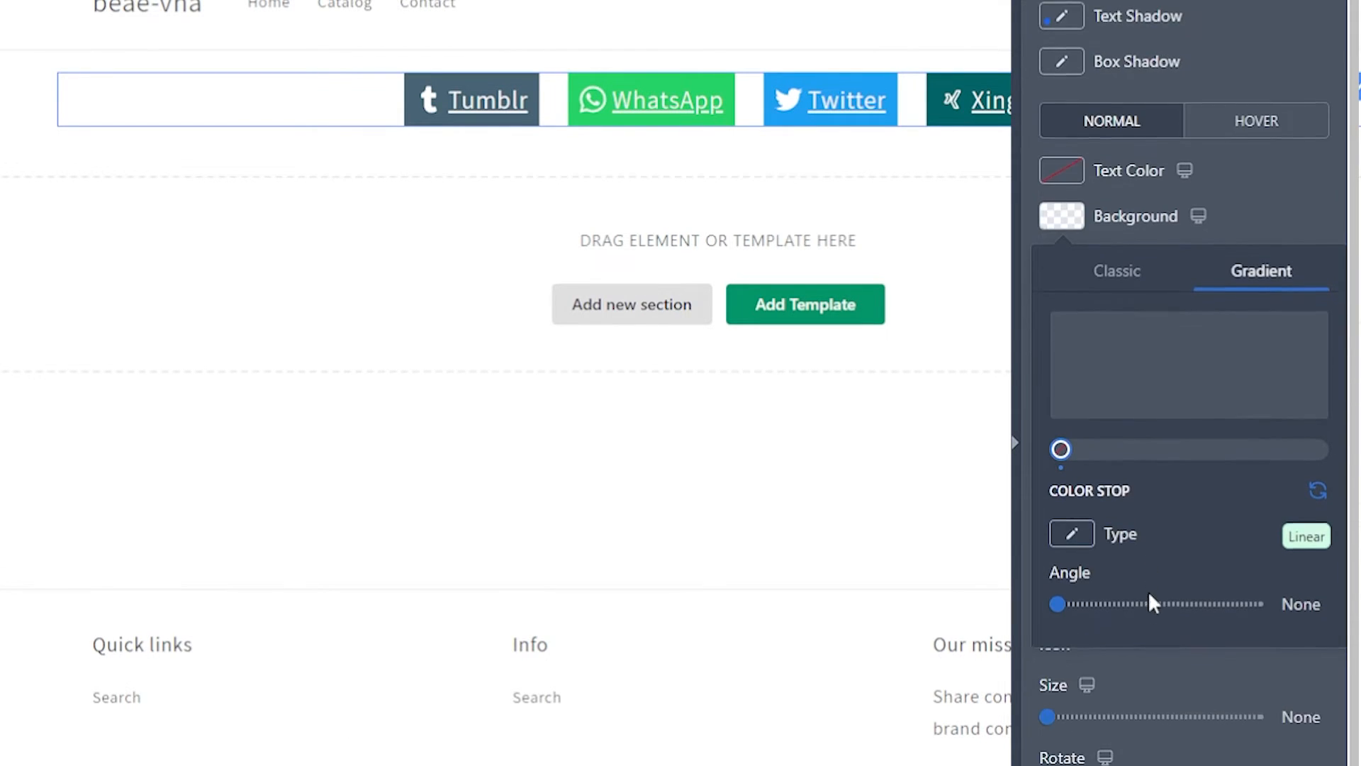
{"action": "left_click", "coordinate": [1148, 444]}
{"action": "left_click_drag", "start_coordinate": [1148, 440], "coordinate": [1228, 447]}
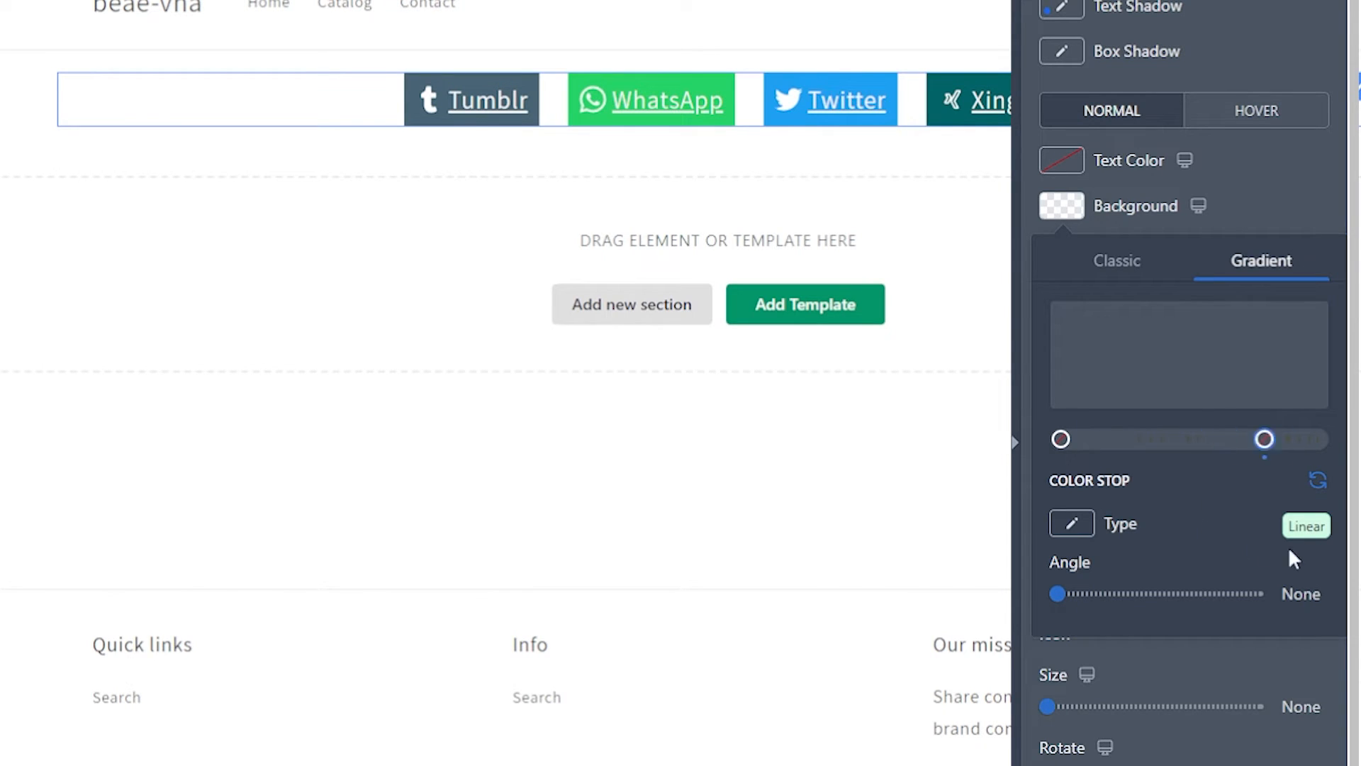
{"action": "left_click", "coordinate": [1287, 207]}
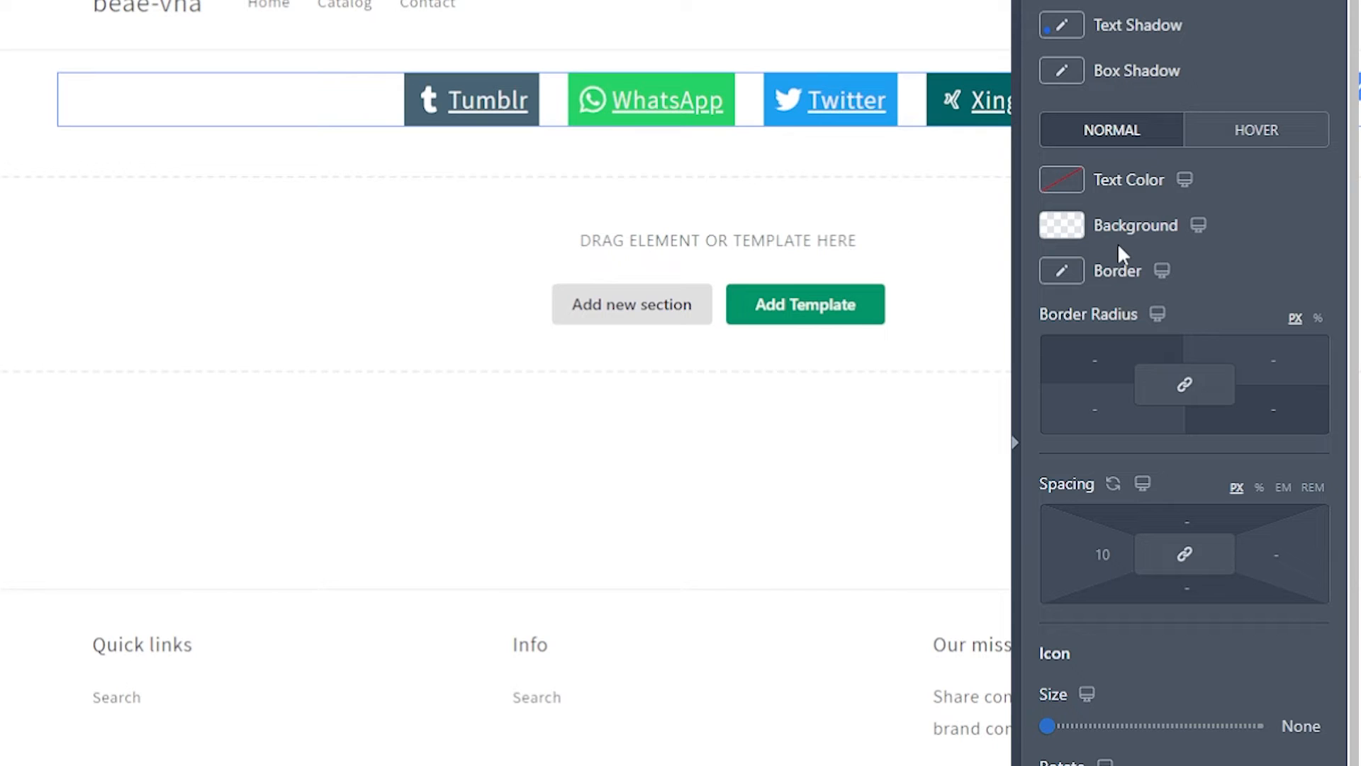
Check which border styles are available for the social buttons.
{"action": "left_click", "coordinate": [1062, 272]}
{"action": "left_click", "coordinate": [1075, 390]}
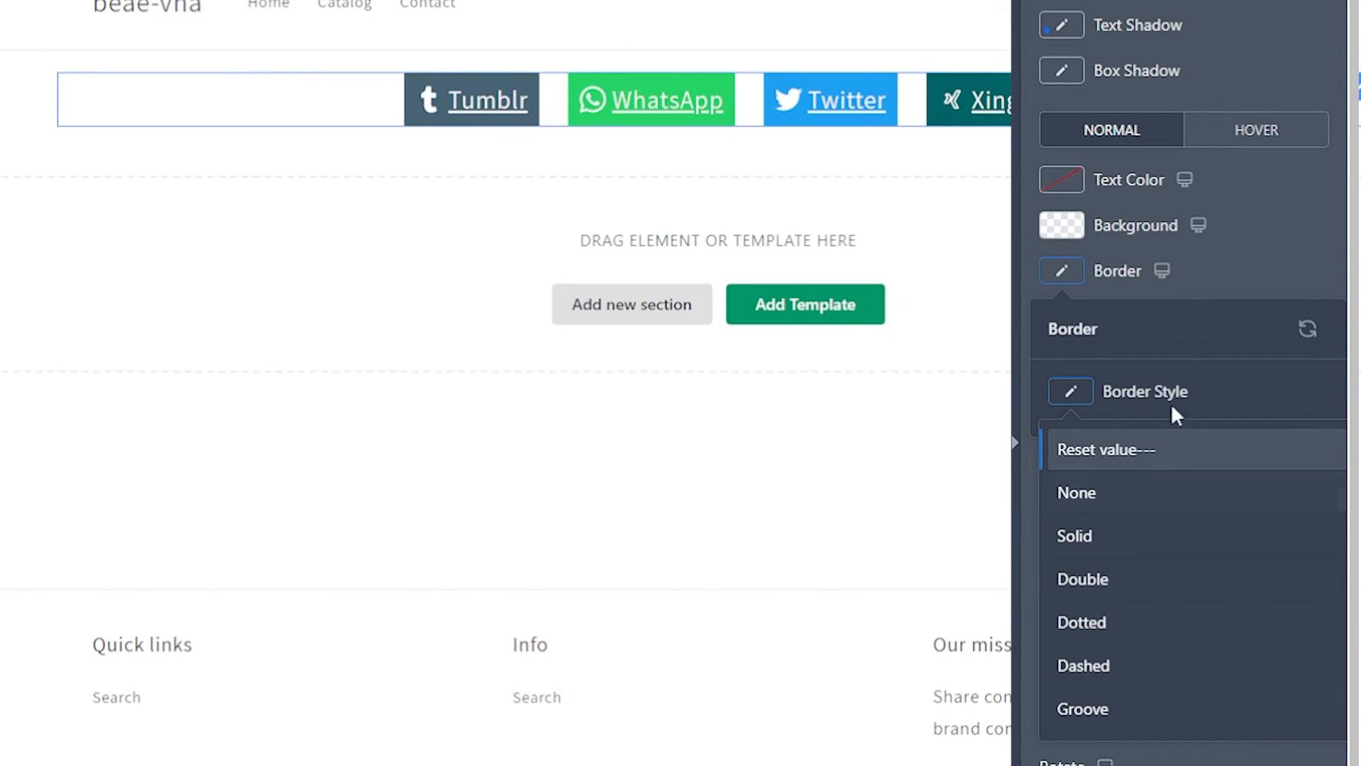
{"action": "left_click", "coordinate": [1201, 270]}
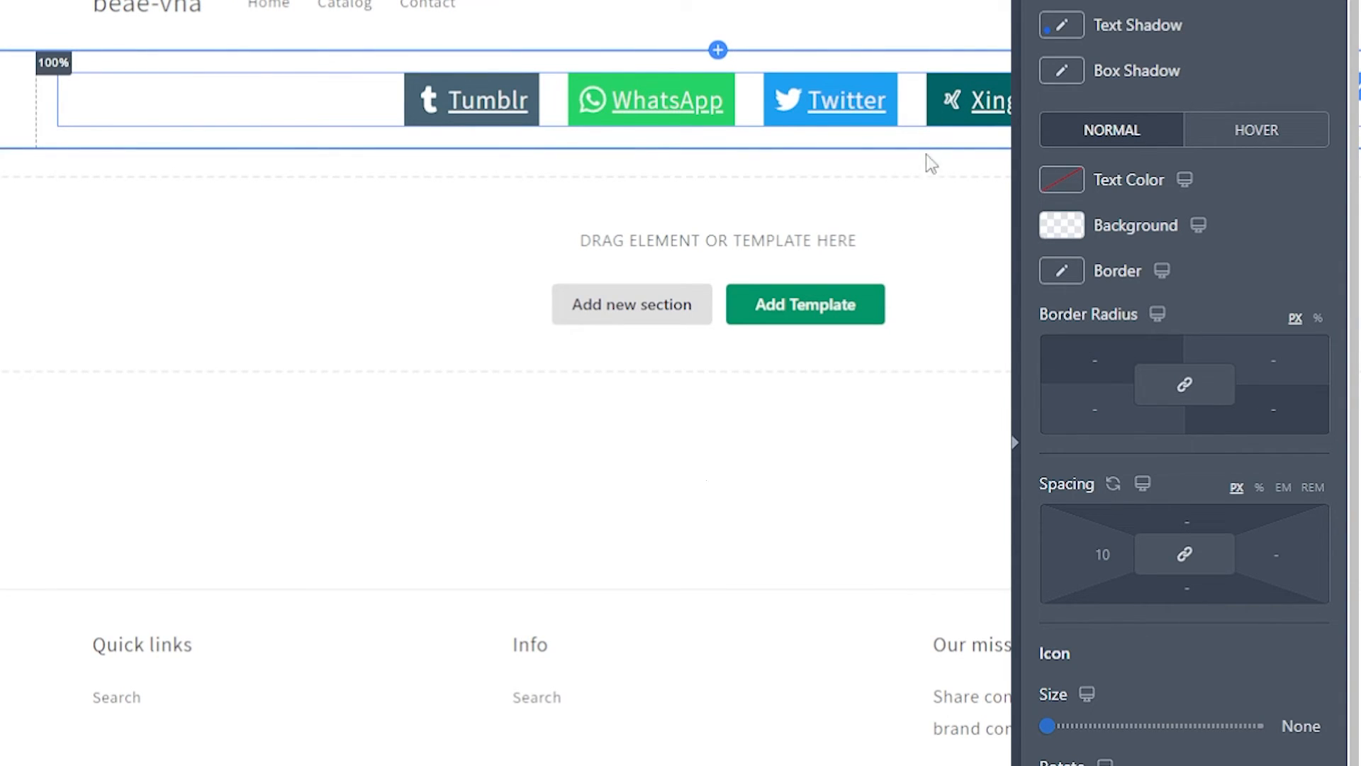
Try linked border radii of 8px and 12px on all corners of the social buttons, and reset the radius.
{"action": "left_click", "coordinate": [1184, 386]}
{"action": "left_click", "coordinate": [1106, 371]}
{"action": "type", "text": "8"}
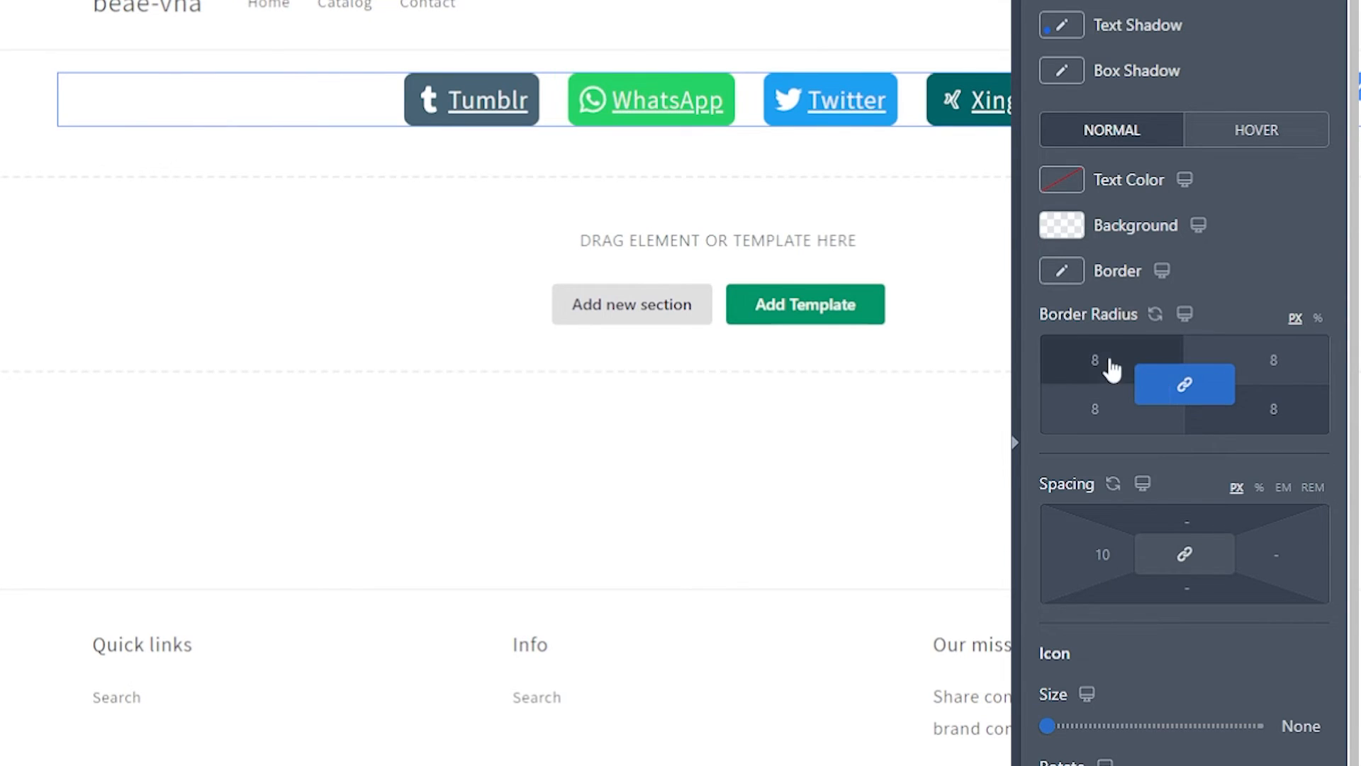
{"action": "left_click", "coordinate": [1093, 363]}
{"action": "type", "text": "12"}
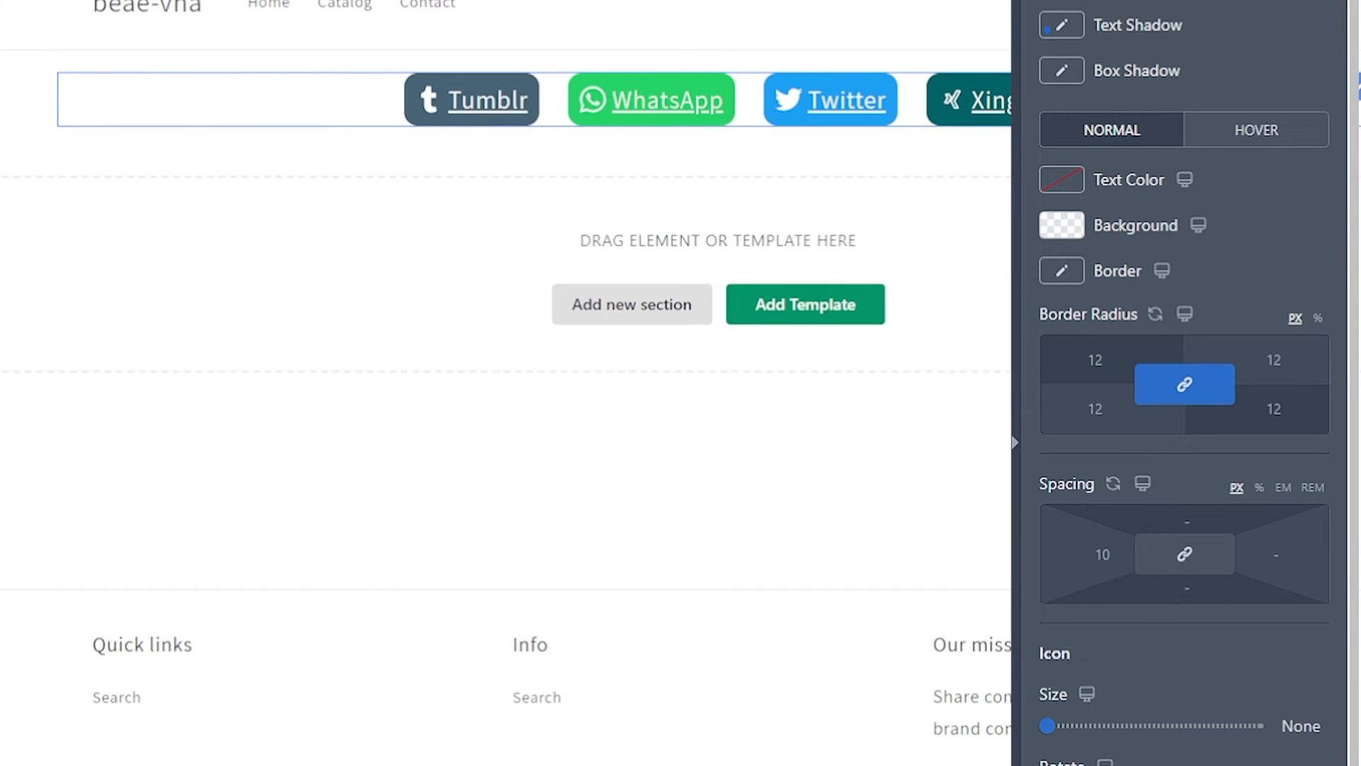
{"action": "left_click", "coordinate": [1155, 315]}
Set the social buttons' spacing to 21px left and 0px right, and the icon's rotation to 0 and its spacing to 0px.
{"action": "left_click_drag", "start_coordinate": [1100, 538], "coordinate": [1106, 559]}
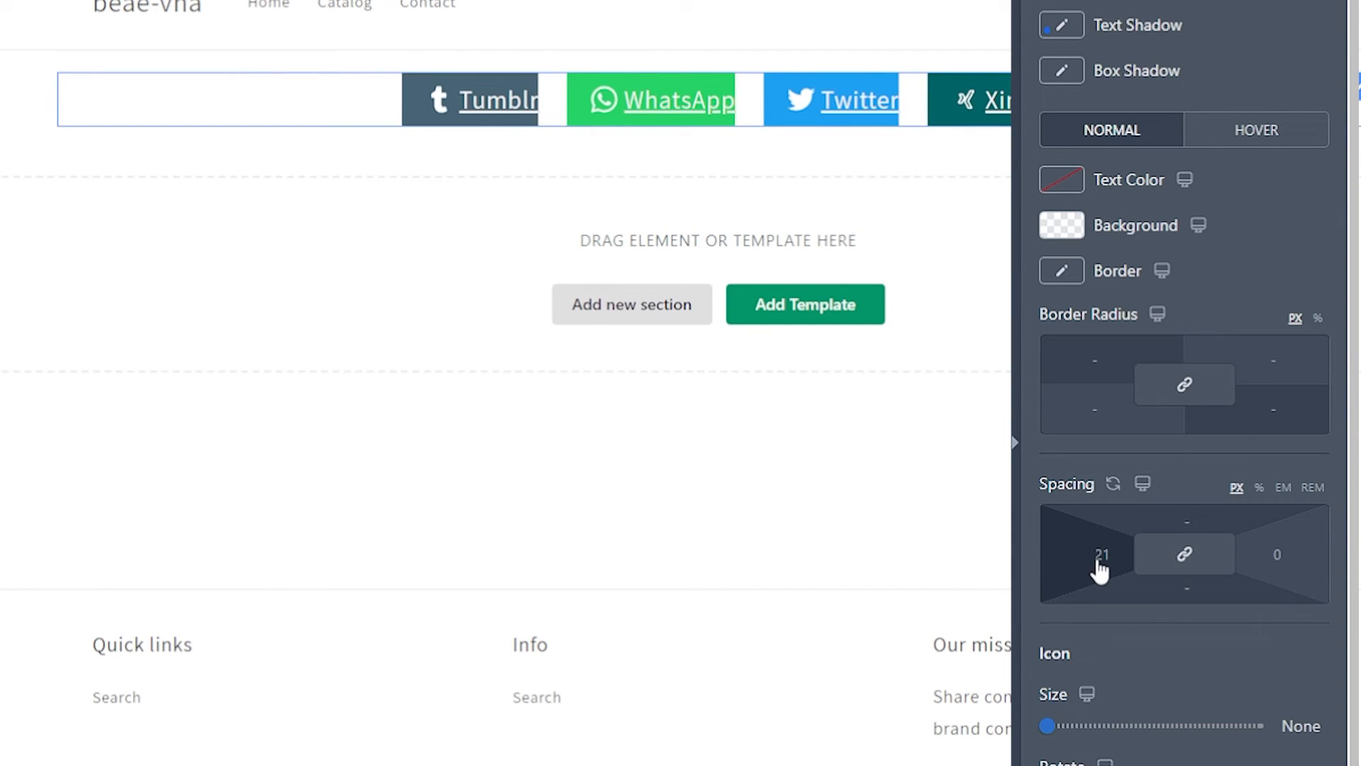
{"action": "scroll", "coordinate": [1198, 590], "scroll_direction": "down", "scroll_amount": 2}
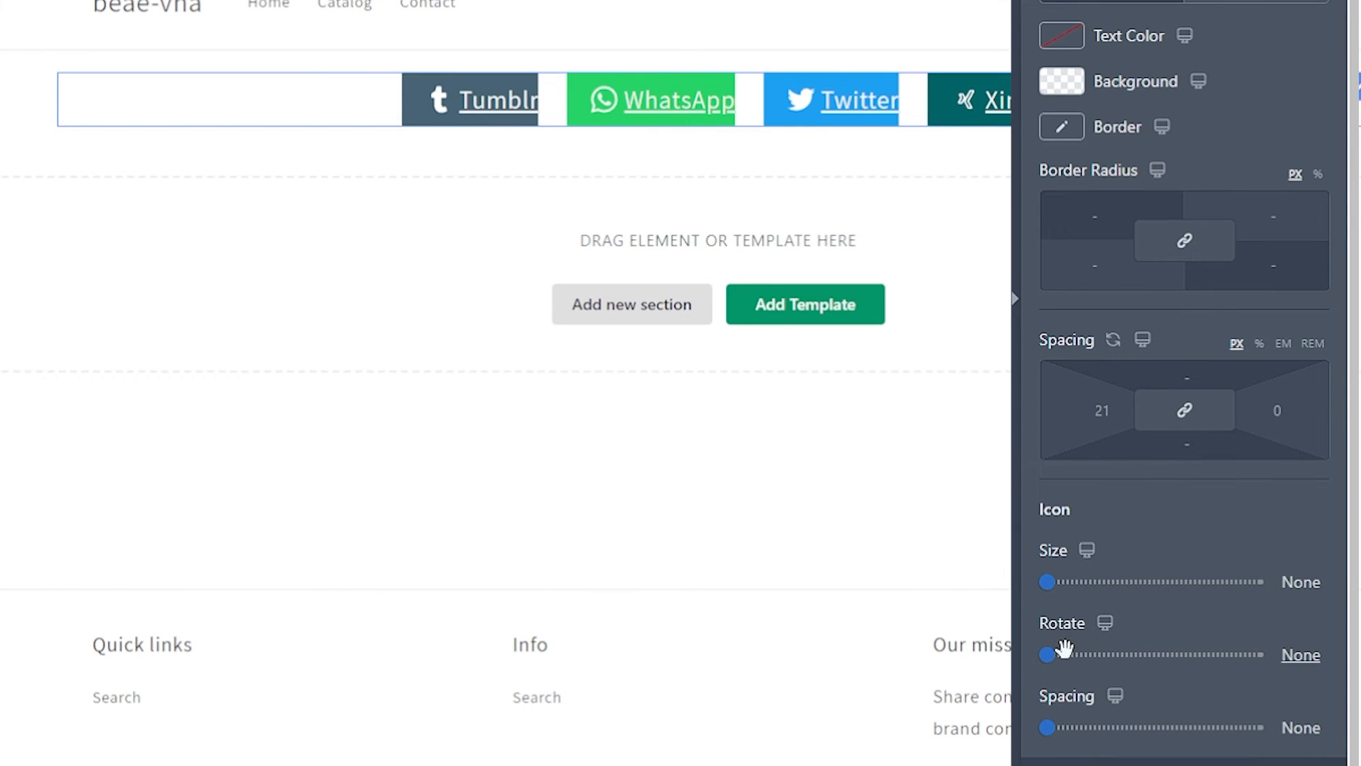
{"action": "mouse_move", "coordinate": [1061, 587]}
{"action": "left_mouse_down"}
{"action": "mouse_move", "coordinate": [1085, 581]}
{"action": "mouse_move", "coordinate": [1047, 582]}
{"action": "left_mouse_up"}
{"action": "left_click_drag", "start_coordinate": [1047, 655], "coordinate": [1058, 728]}
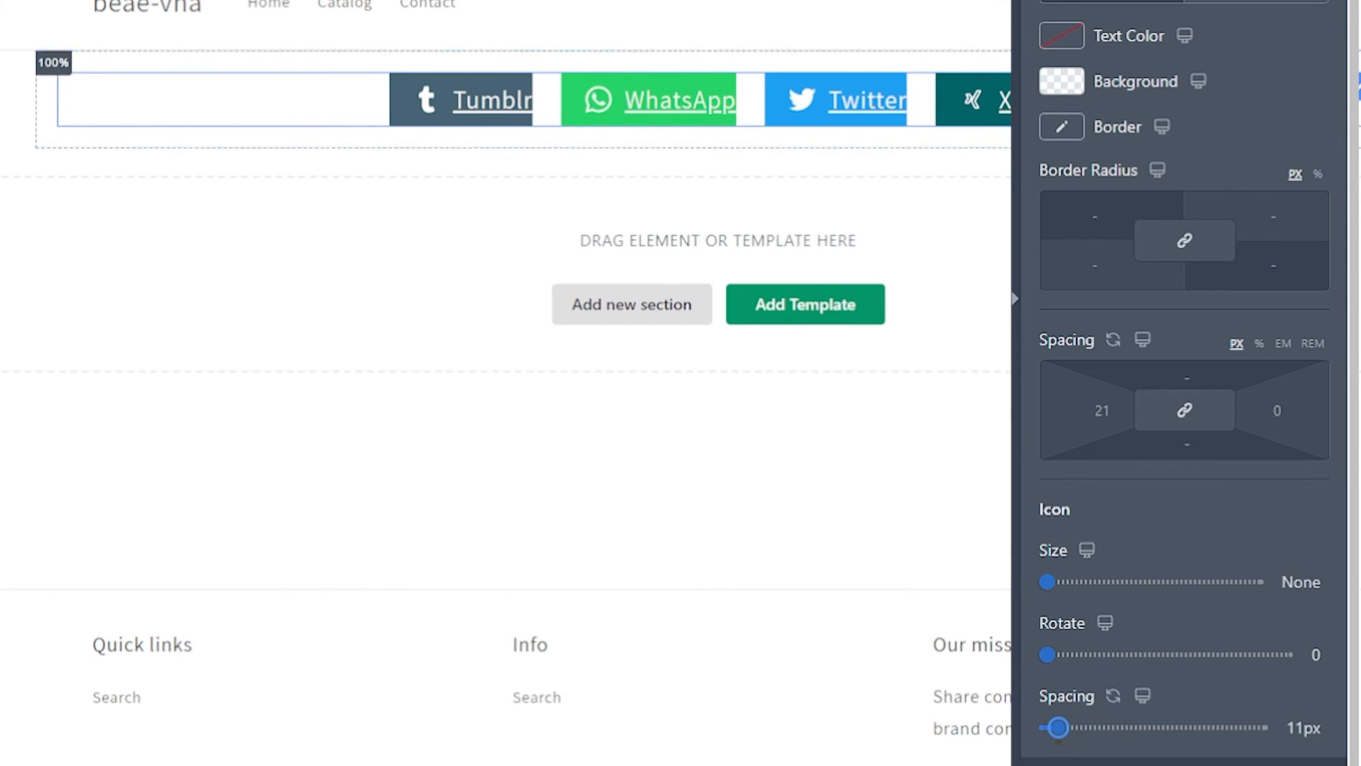
{"action": "left_click_drag", "start_coordinate": [1058, 728], "coordinate": [1045, 728]}
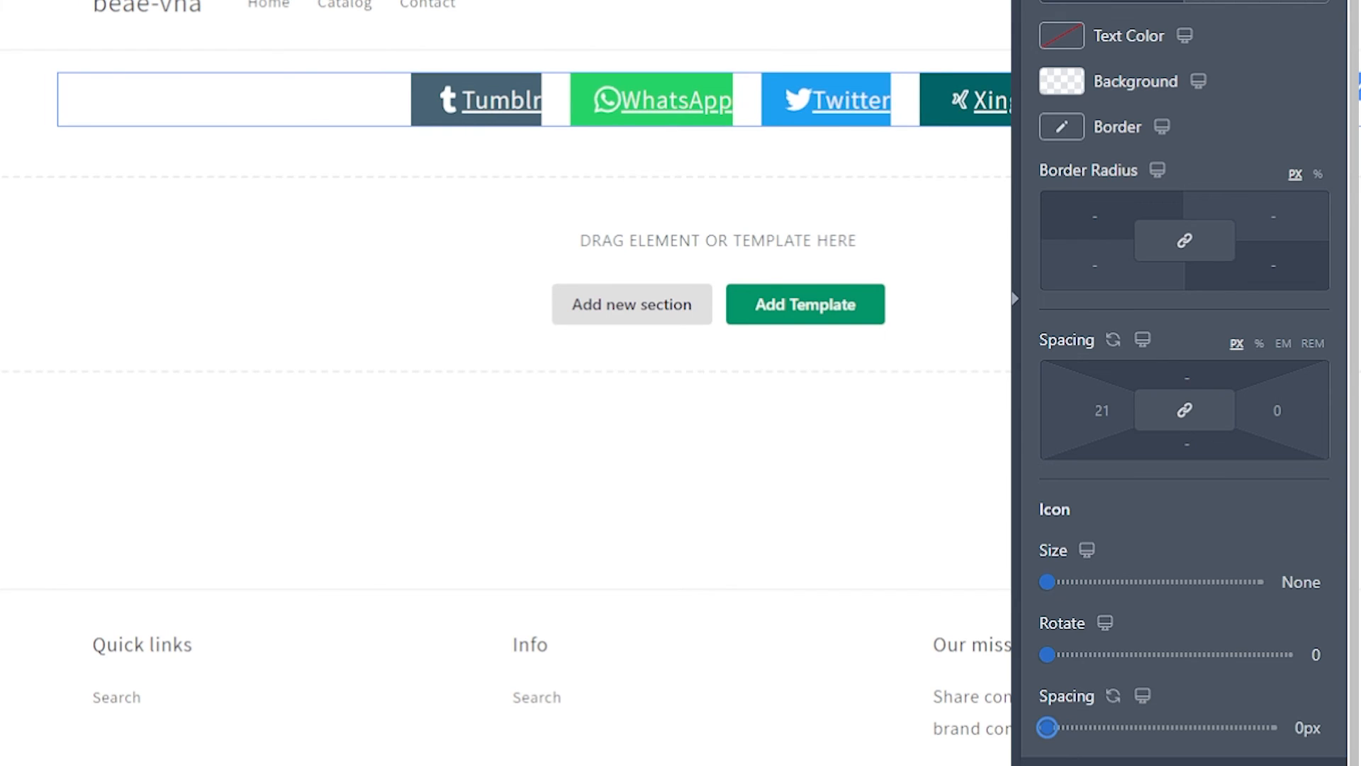